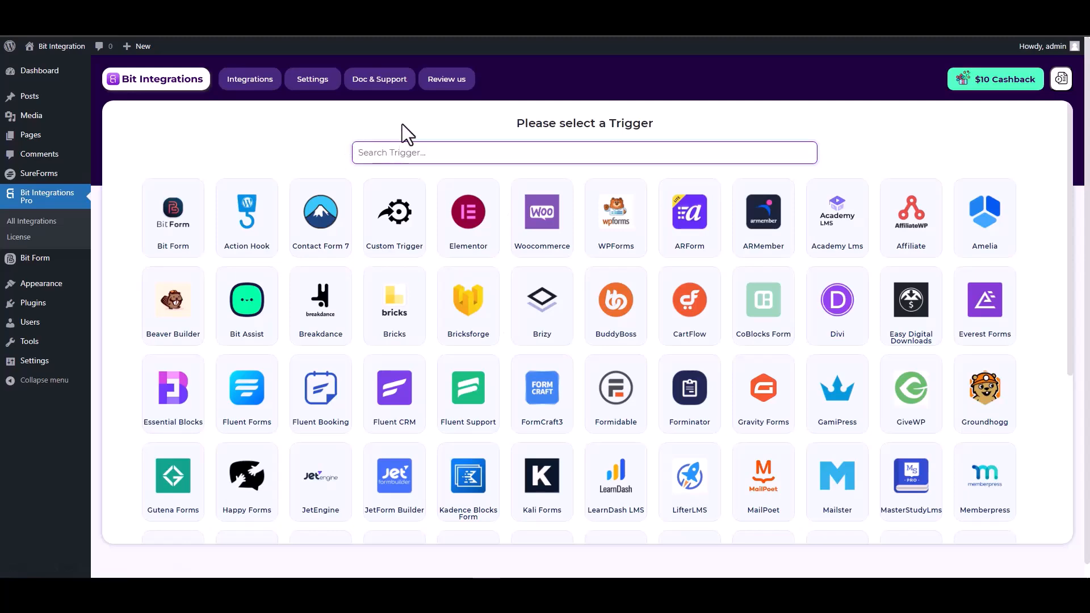
# Set SureForms as the trigger with the 'SureForms' form selected and continue.
pyautogui.write('sure')
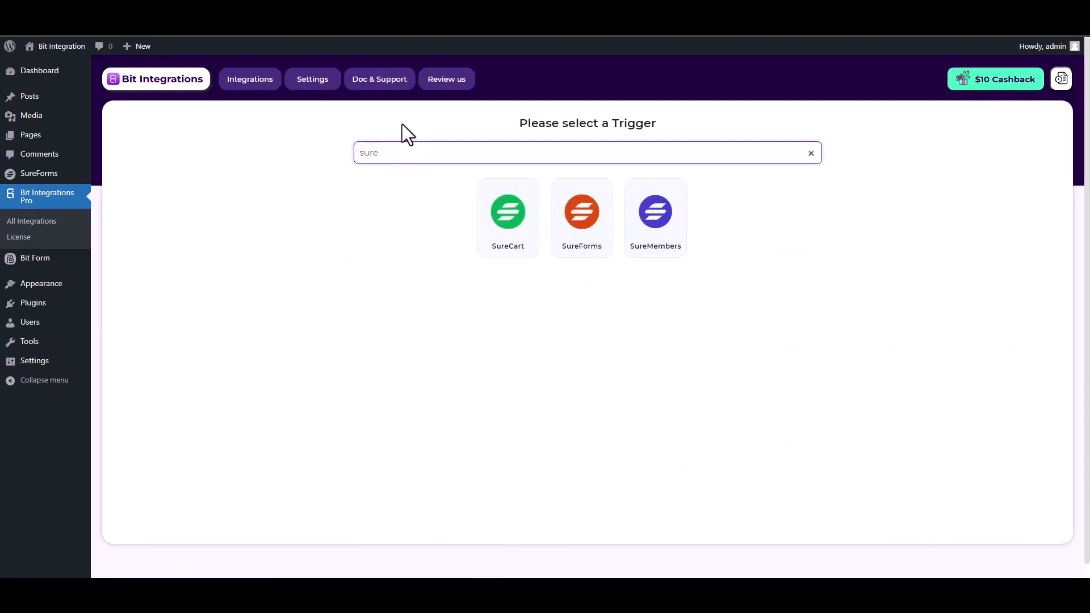
pyautogui.click(586, 249)
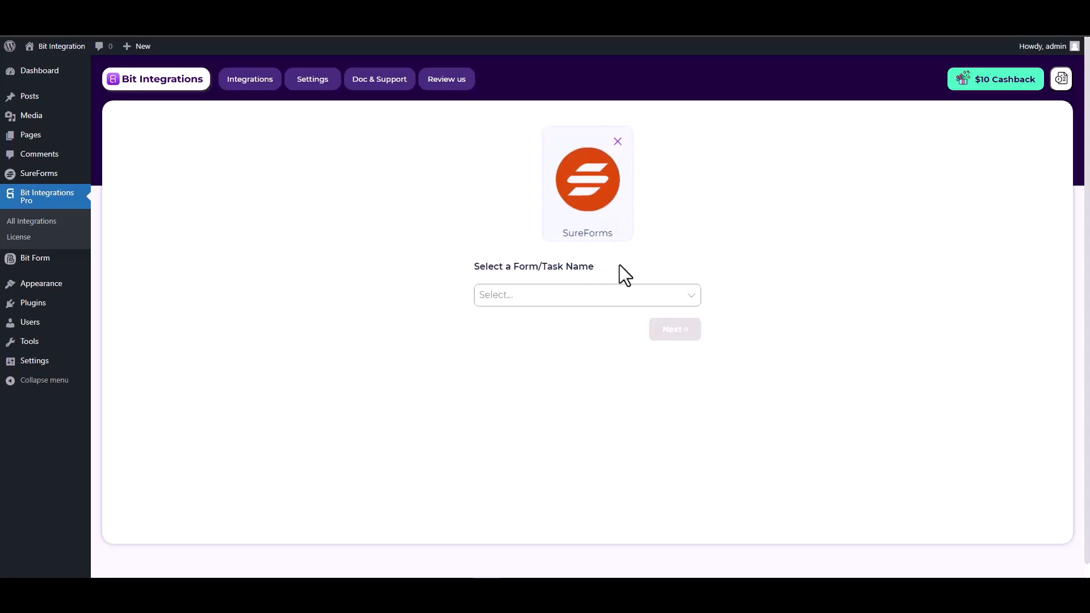
pyautogui.click(529, 293)
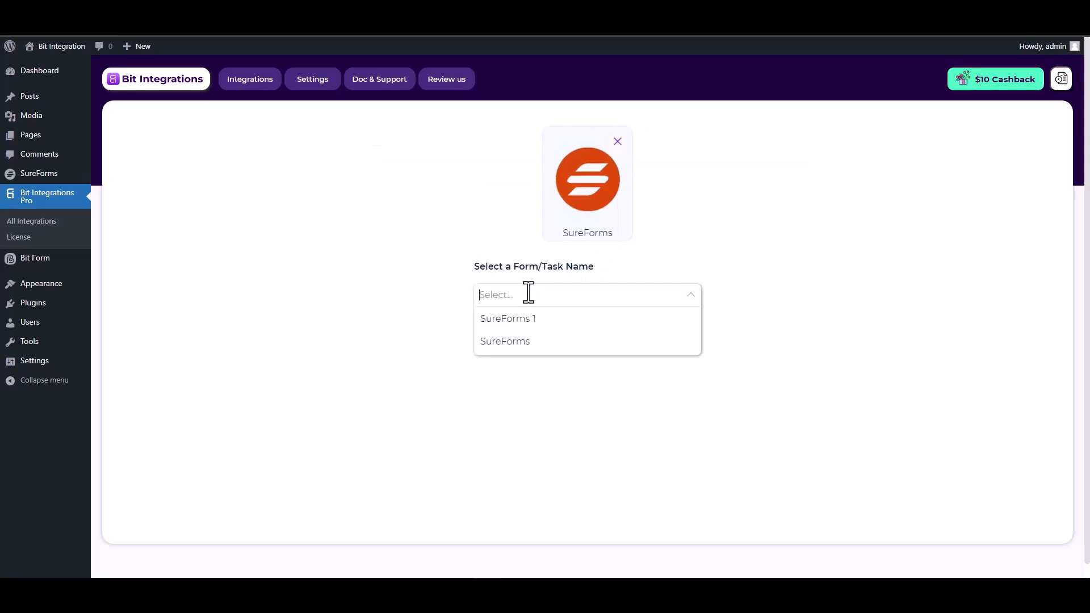
pyautogui.click(518, 344)
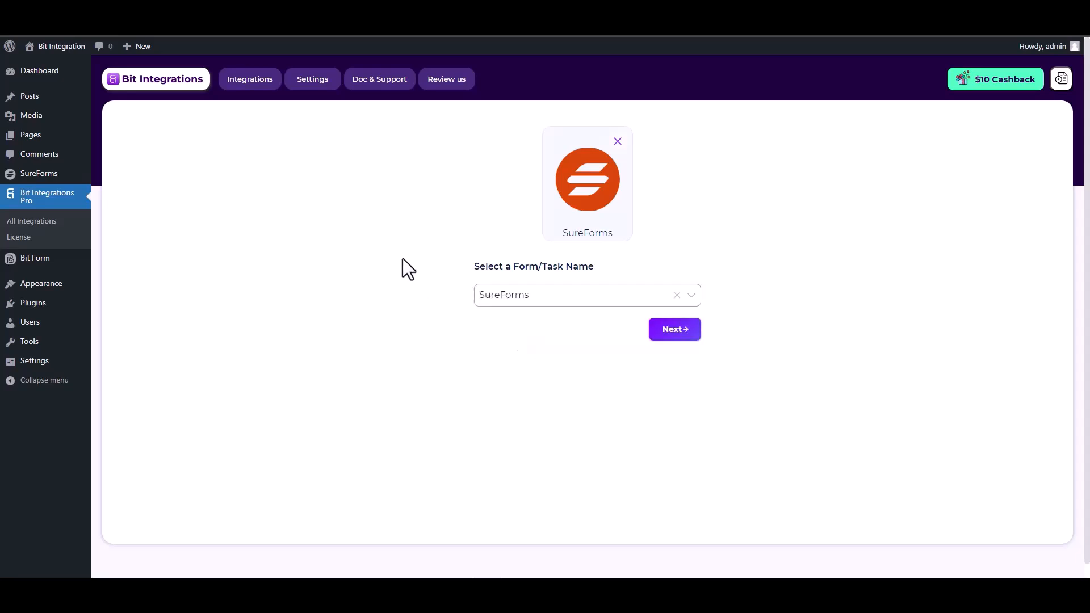
pyautogui.click(670, 338)
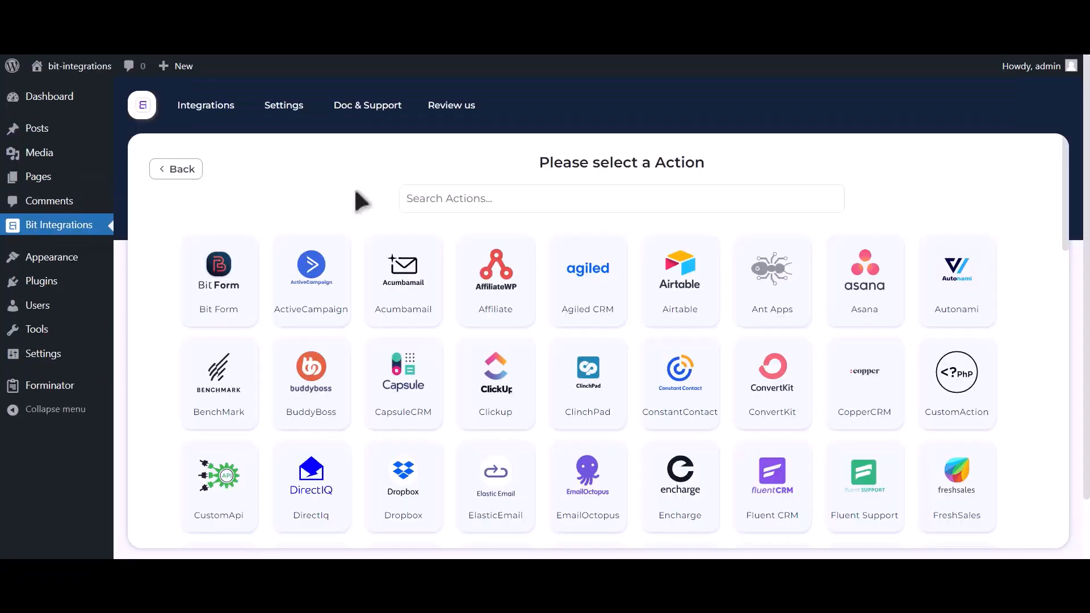
# Choose Google Contacts as the action and open the Google API Console credentials page.
pyautogui.click(528, 196)
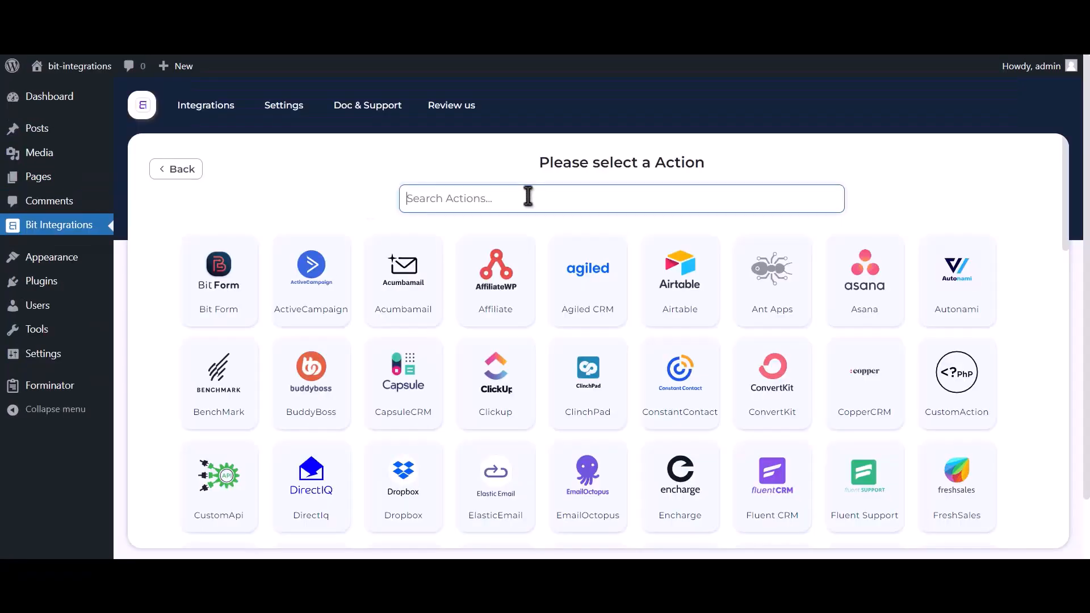
pyautogui.write('google contacts')
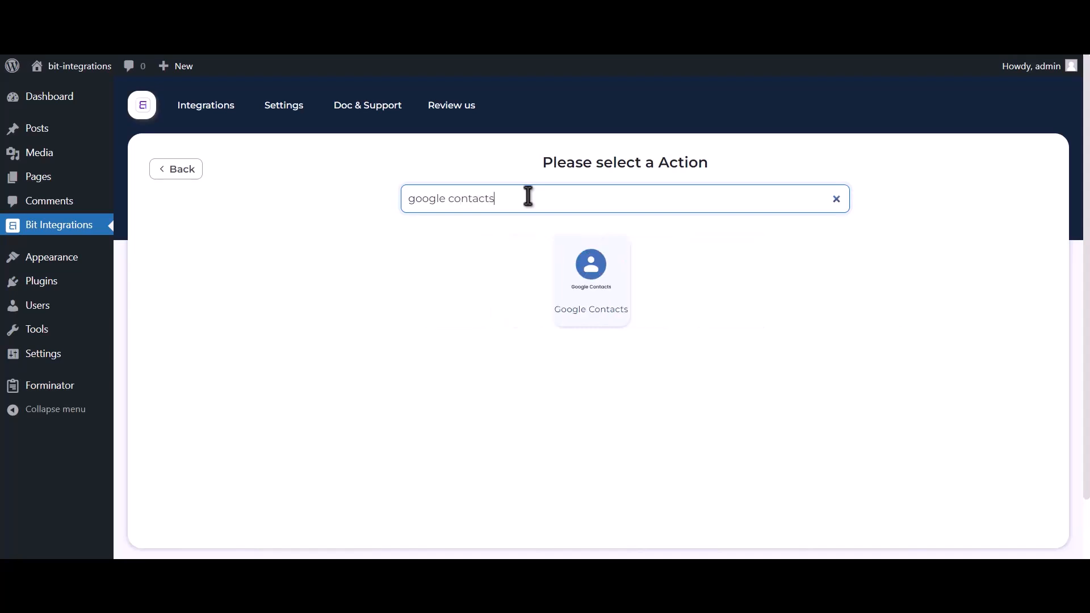
pyautogui.click(585, 293)
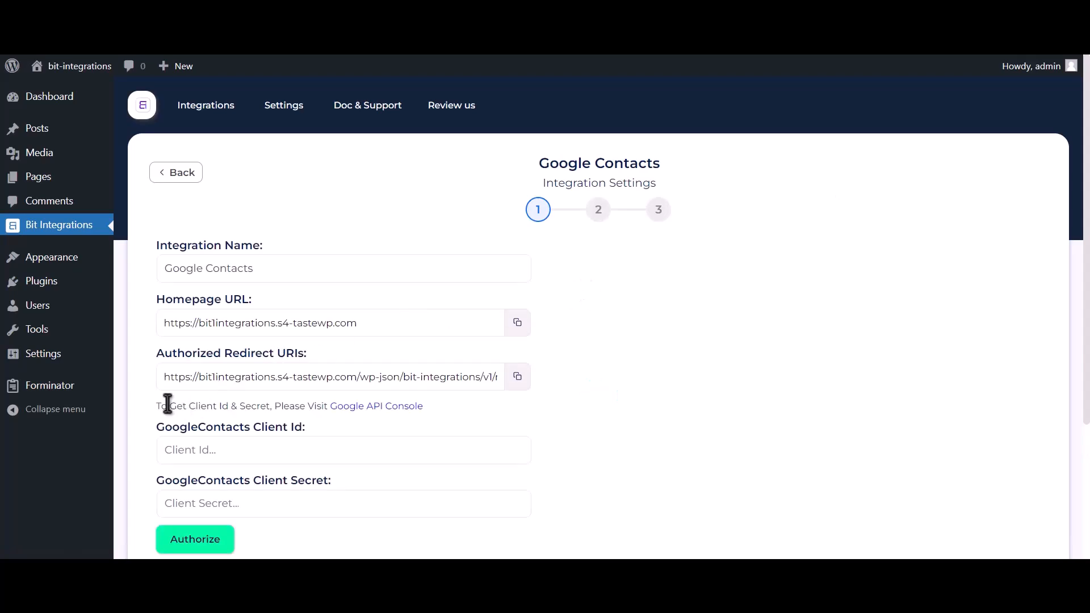
pyautogui.moveTo(156, 405); pyautogui.dragTo(329, 408)
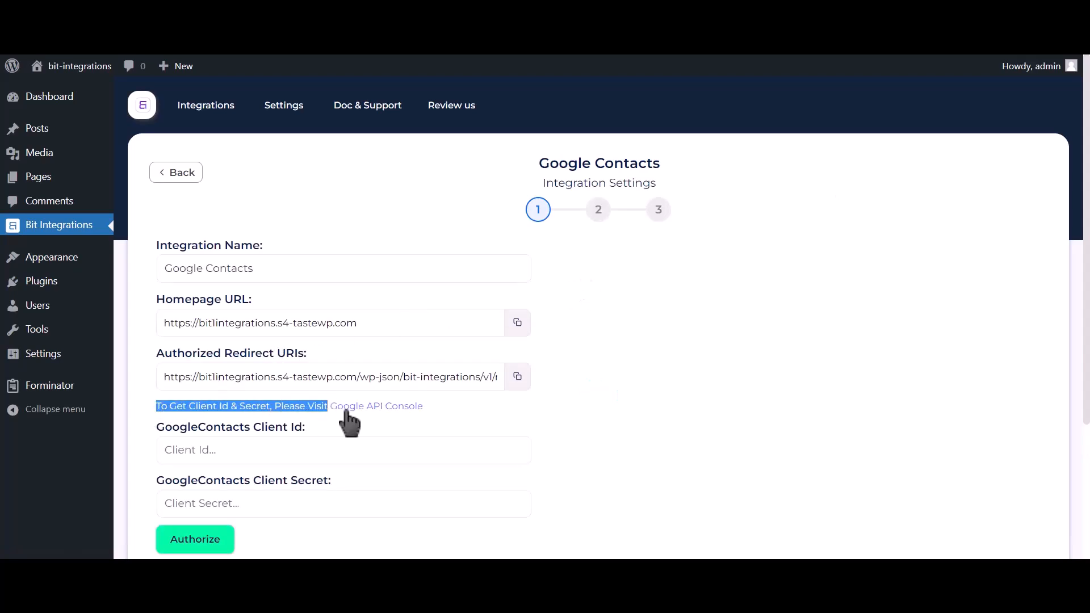
pyautogui.click(386, 410)
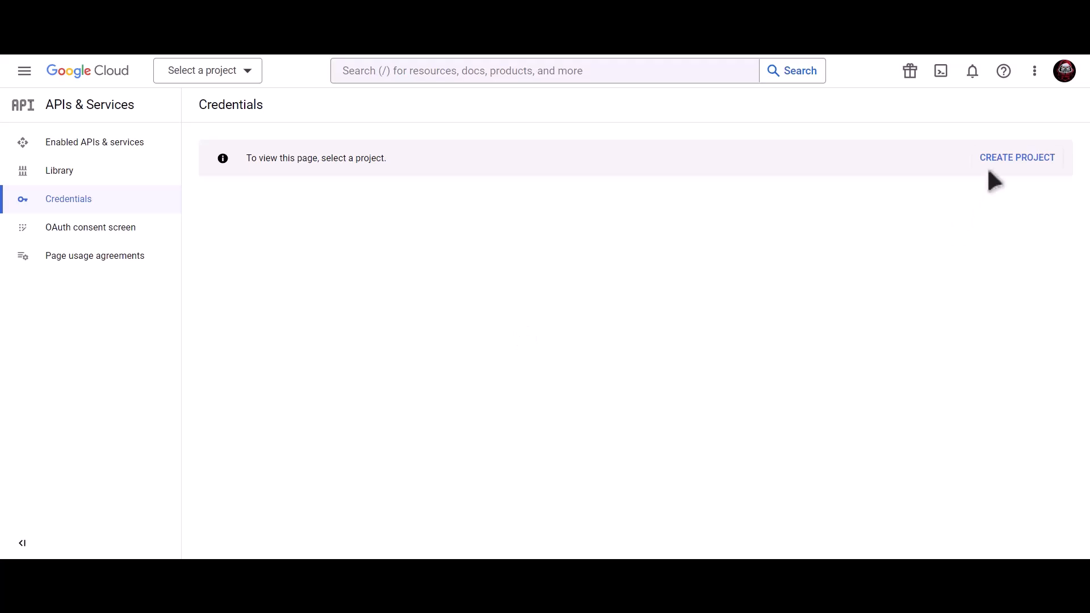
# Create a new Google Cloud project named 'Bit Integrations'.
pyautogui.click(1022, 165)
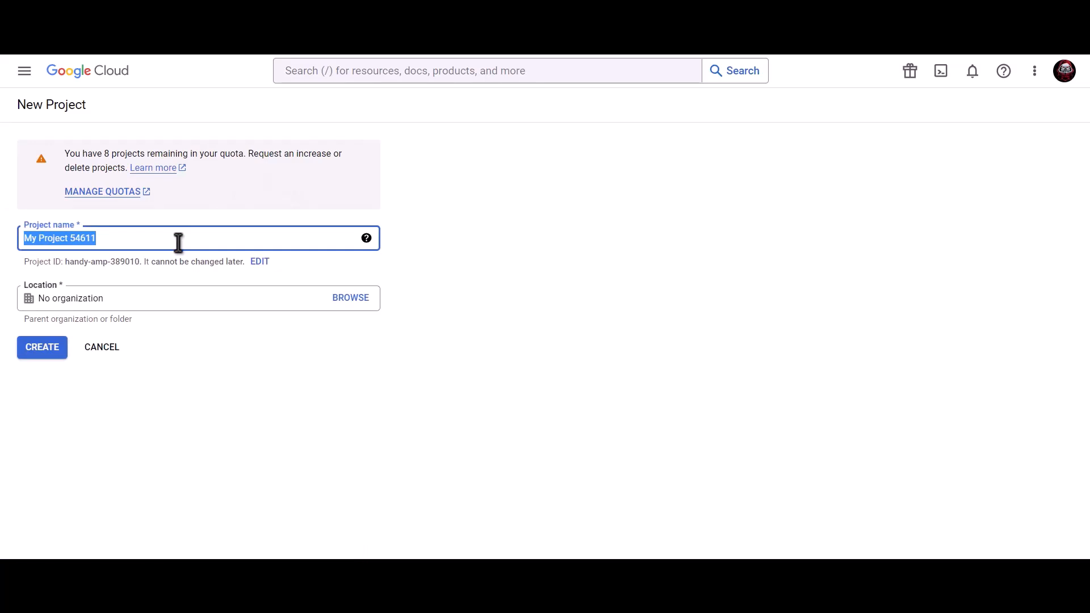
pyautogui.write('Bit Integrations')
pyautogui.click(42, 348)
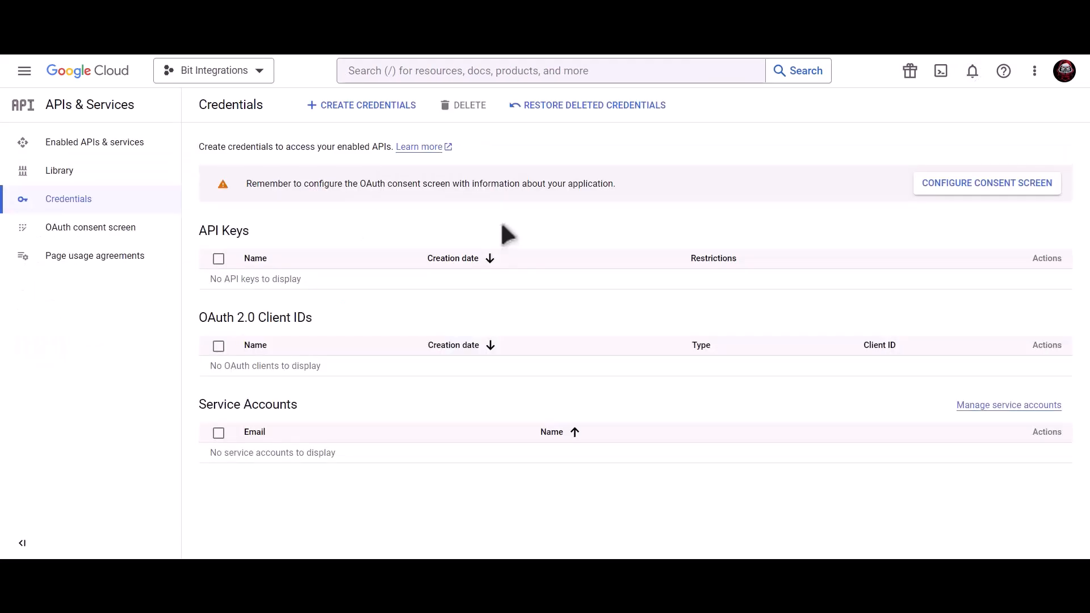
# Search 'Google contacts api' and enable the Contacts API from its marketplace page.
pyautogui.click(502, 71)
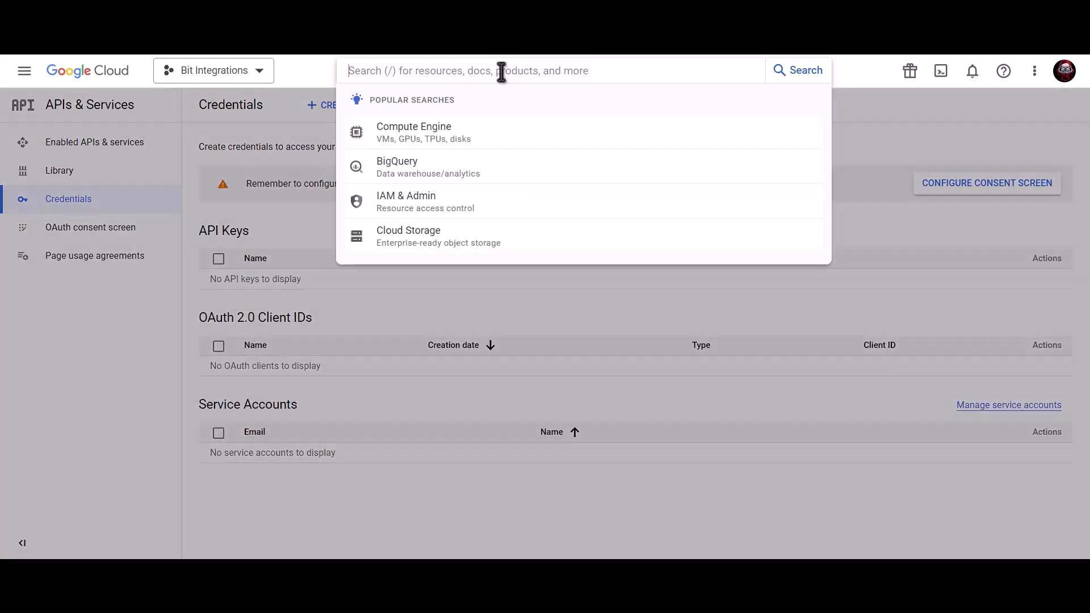
pyautogui.write('Goog')
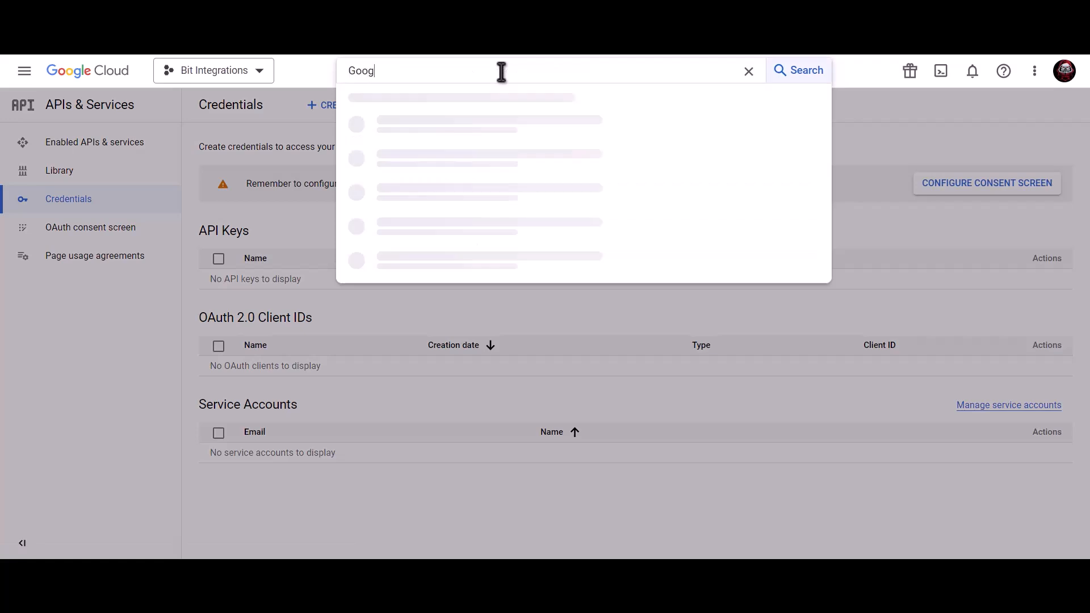
pyautogui.write('le contacts api')
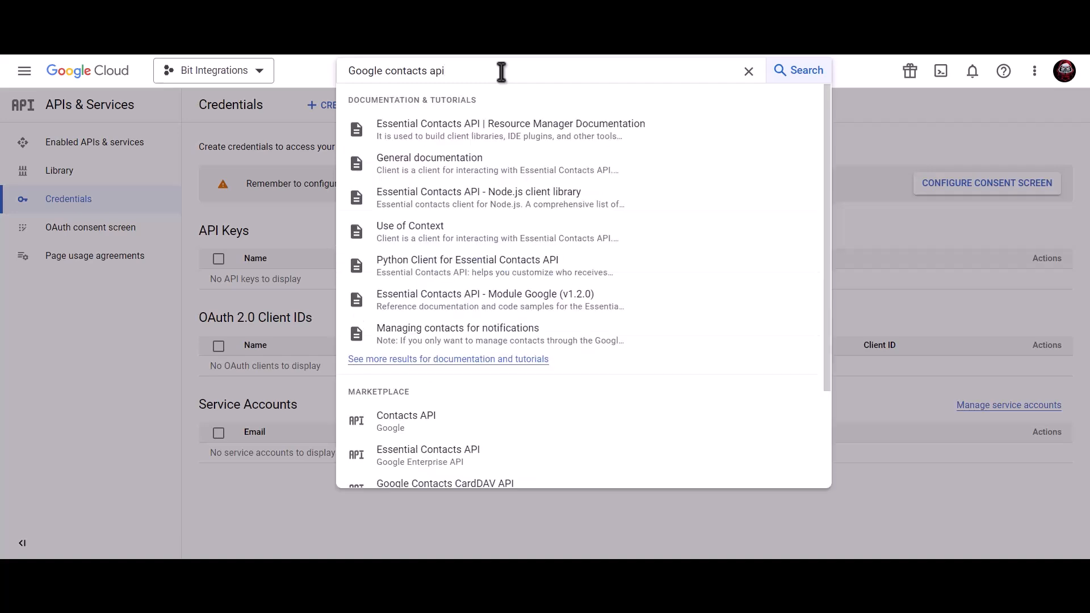
pyautogui.click(444, 427)
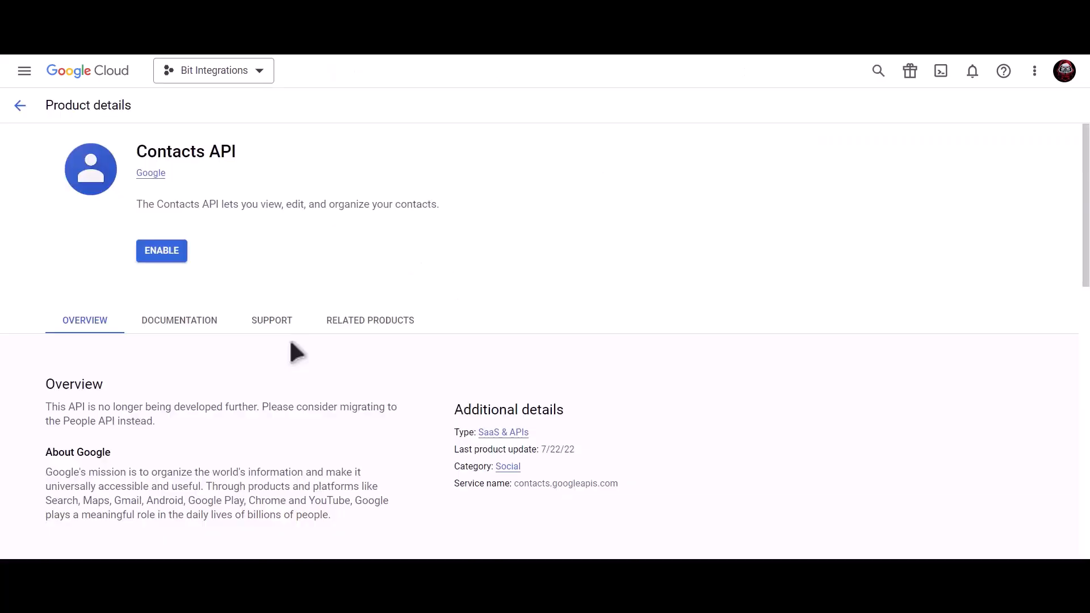
pyautogui.click(161, 253)
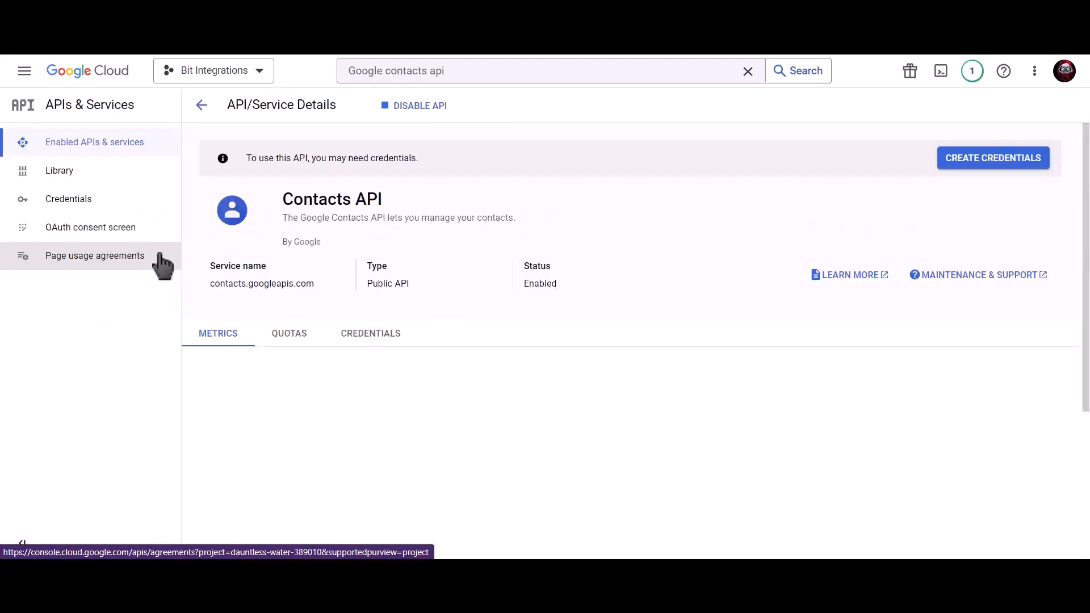
# Search 'google people api' and enable the Google People API from its marketplace page.
pyautogui.click(480, 80)
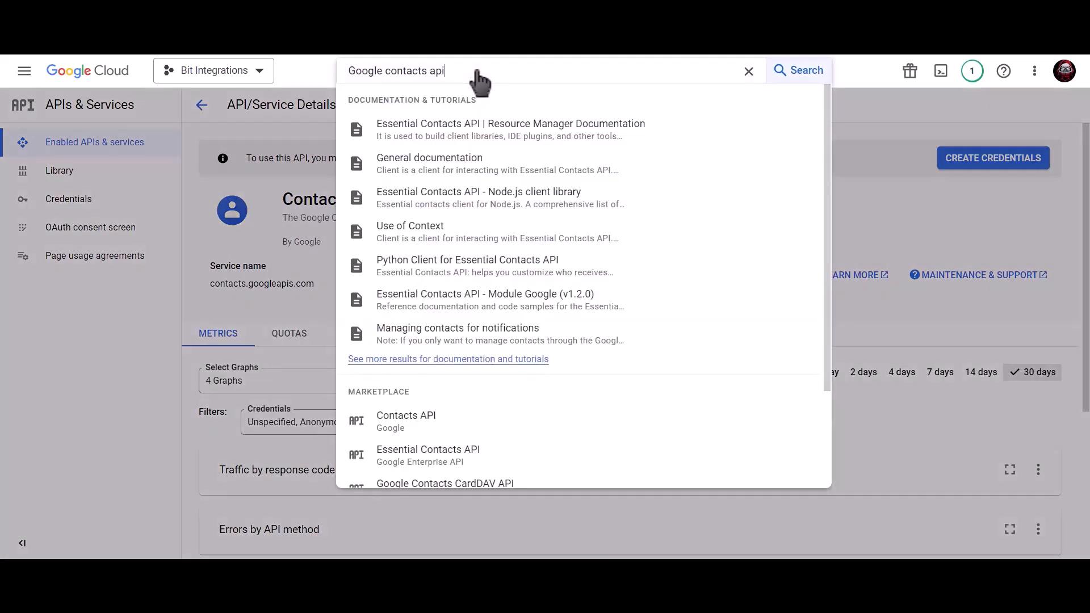
pyautogui.tripleClick(347, 71)
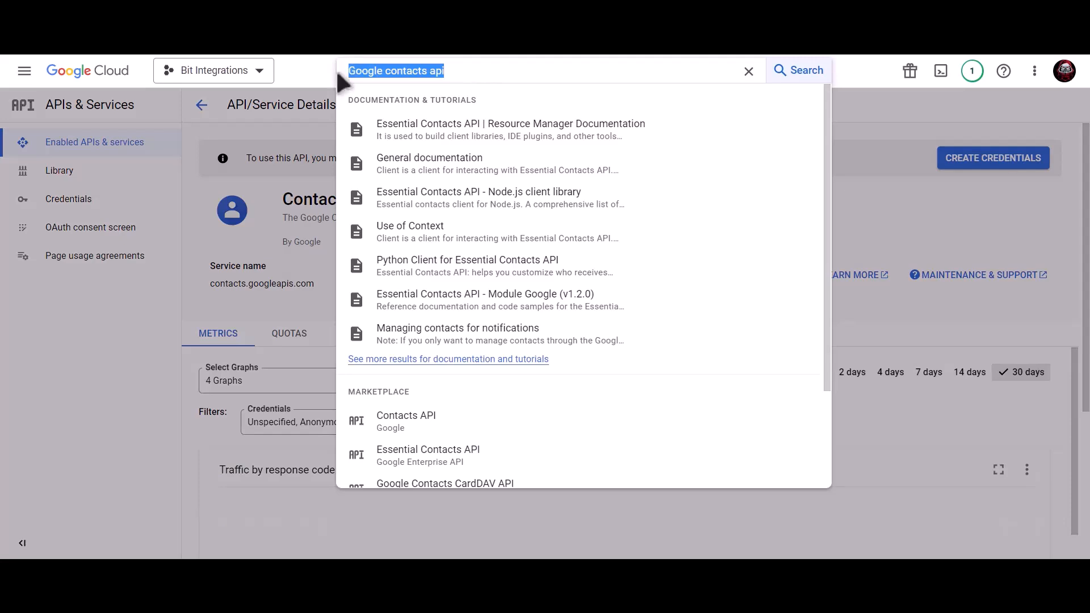
pyautogui.write('google')
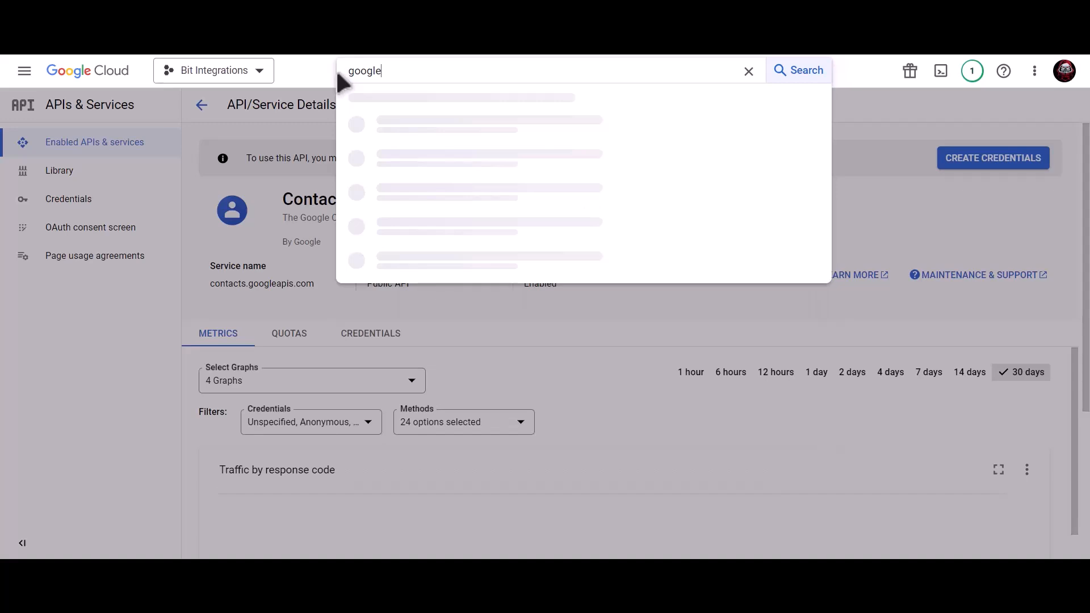
pyautogui.write(' people api')
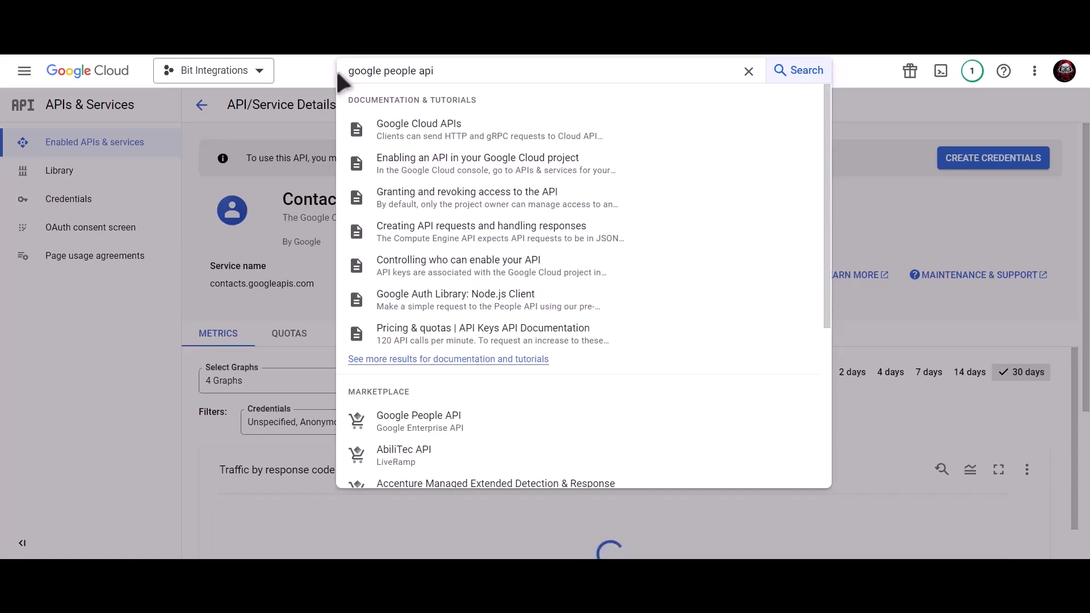
pyautogui.click(461, 423)
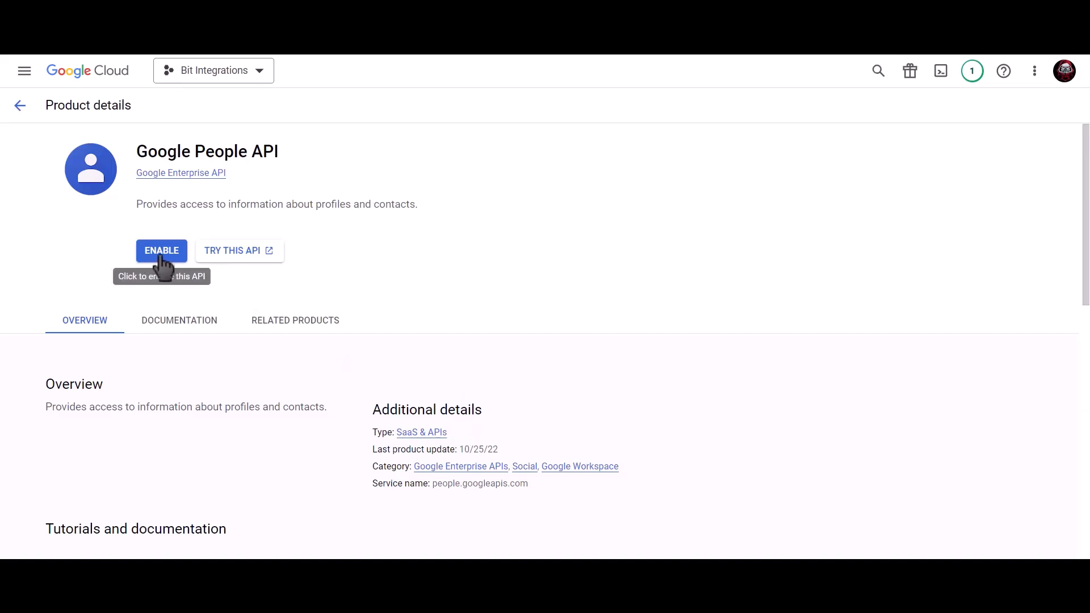
pyautogui.click(147, 255)
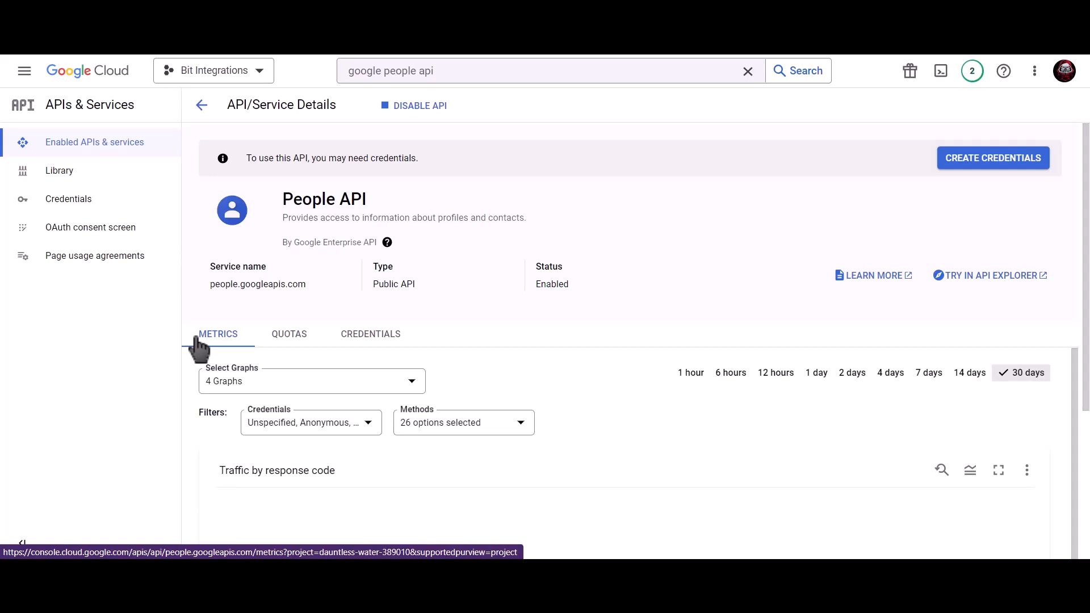
# Start an External OAuth consent screen registration from the project's Credentials page.
pyautogui.click(115, 207)
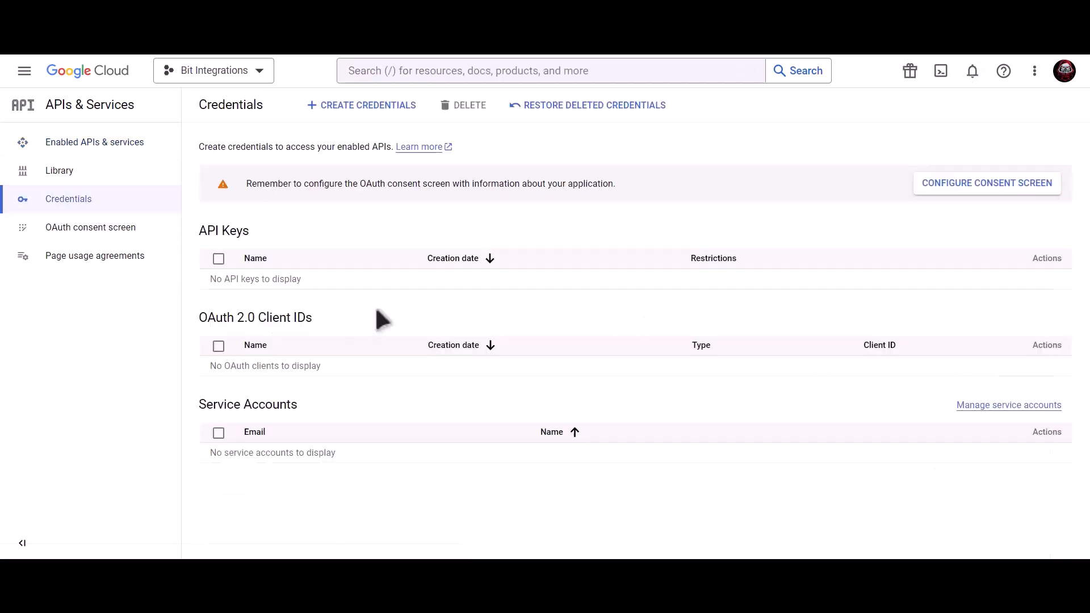
pyautogui.click(944, 182)
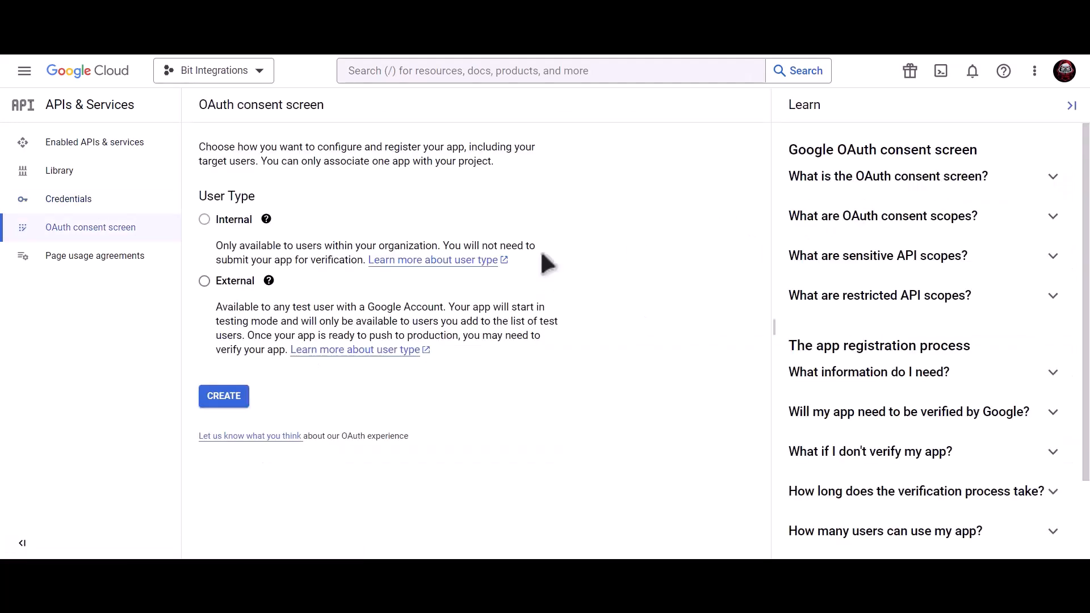
pyautogui.click(204, 281)
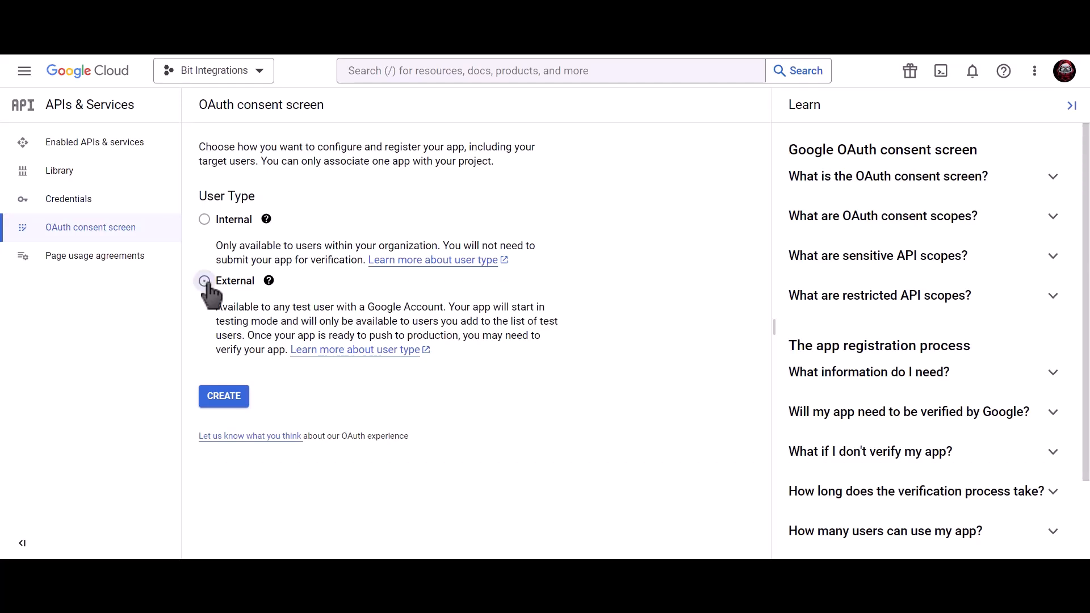
pyautogui.click(228, 405)
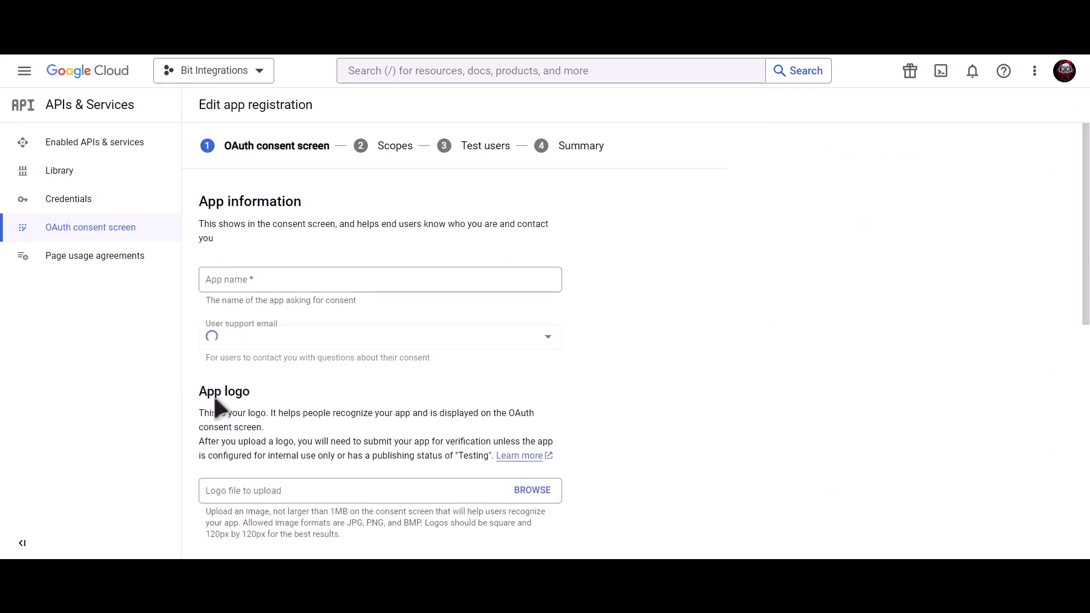
# Enter app name Bit Integrations, the support e-mail and developer contact e-mail, and save.
pyautogui.click(297, 283)
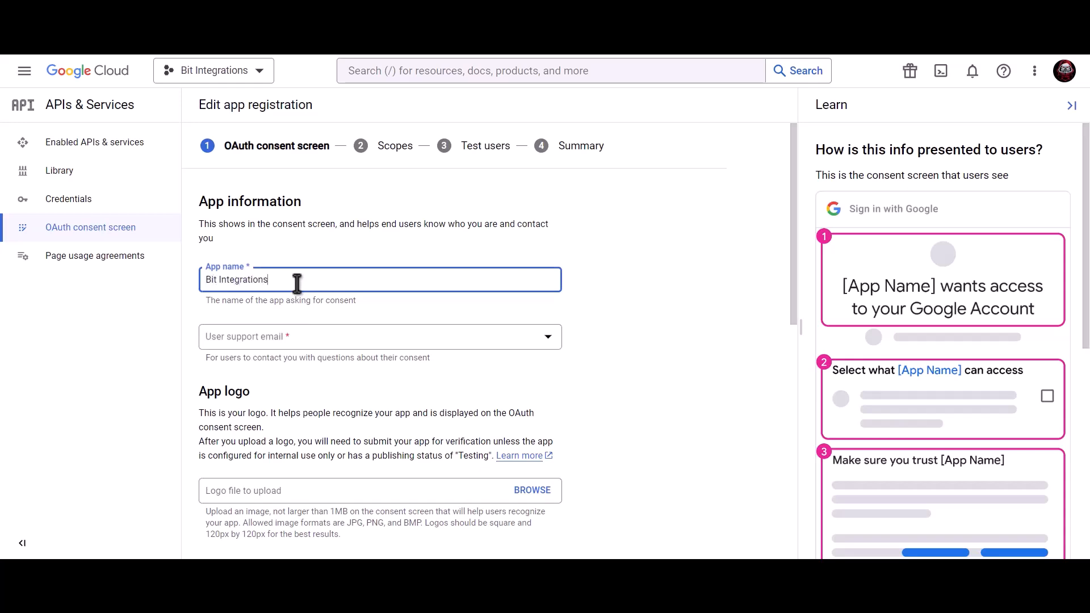
pyautogui.click(295, 340)
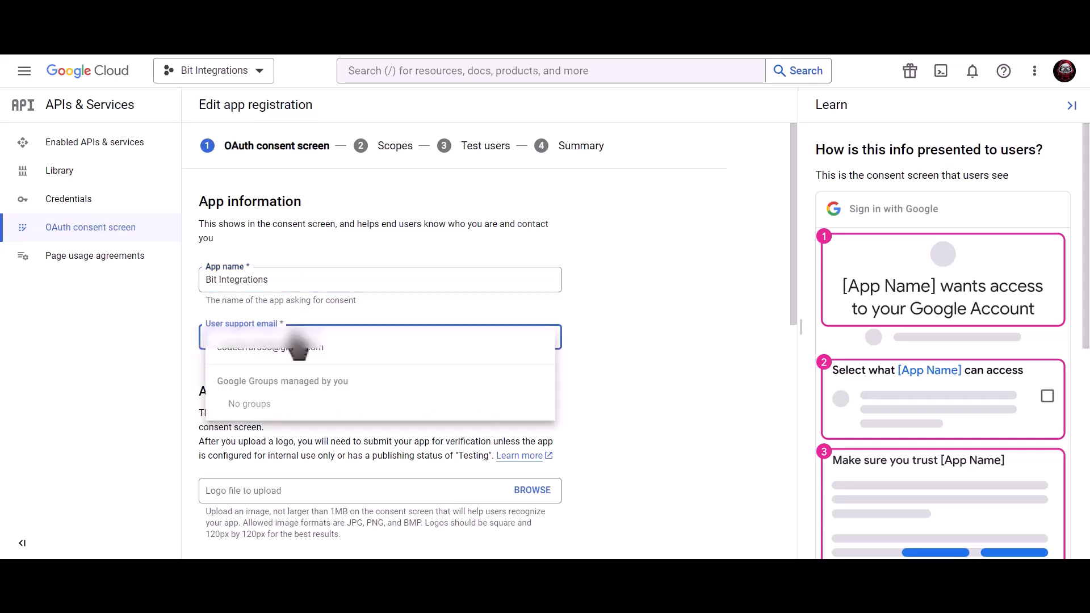
pyautogui.click(299, 353)
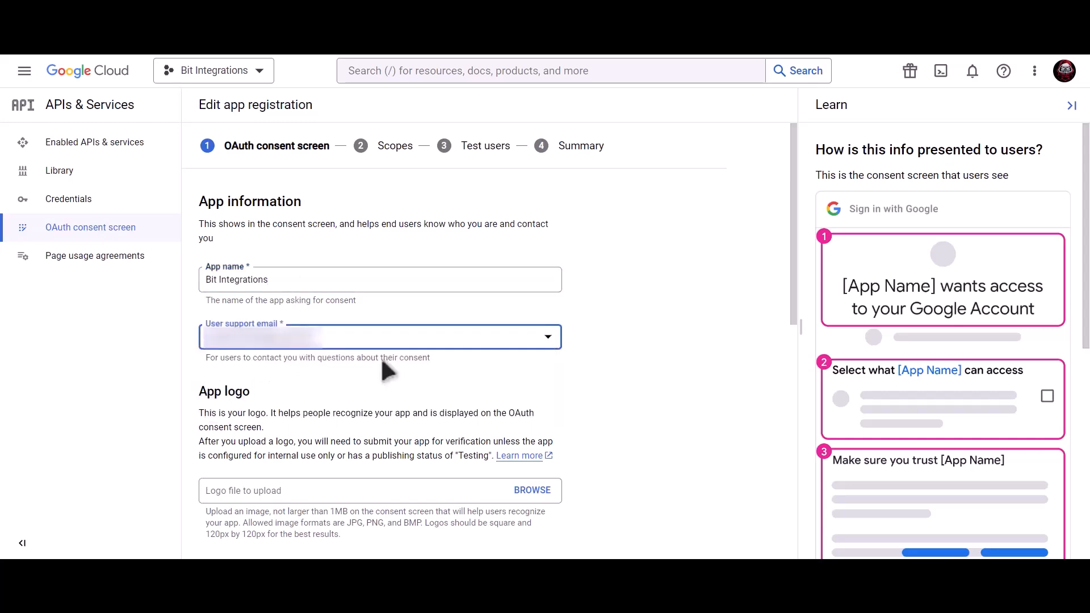
pyautogui.scroll(-9, 381, 364)
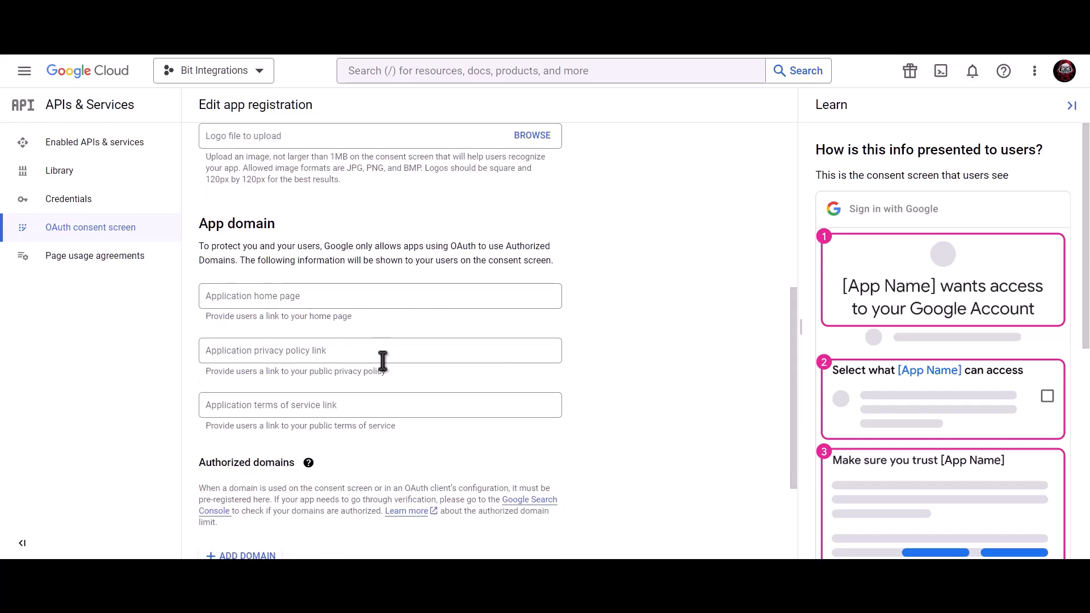
pyautogui.click(312, 476)
pyautogui.hotkey('ctrl', 'v')
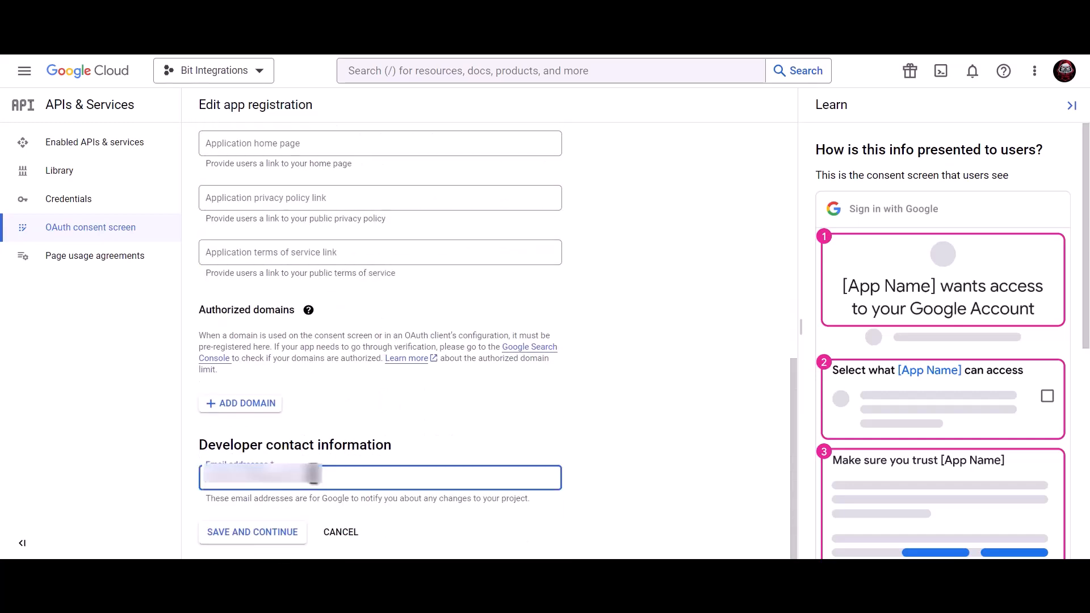
pyautogui.click(264, 544)
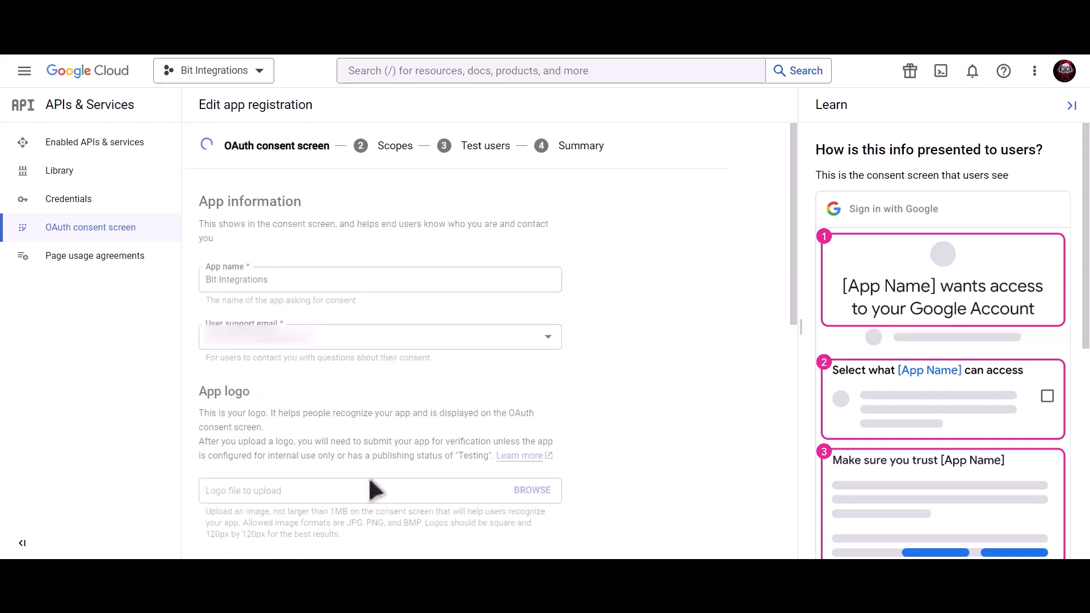
# Skip scopes and test users, return to the dashboard, and open Credentials.
pyautogui.scroll(-3, 368, 476)
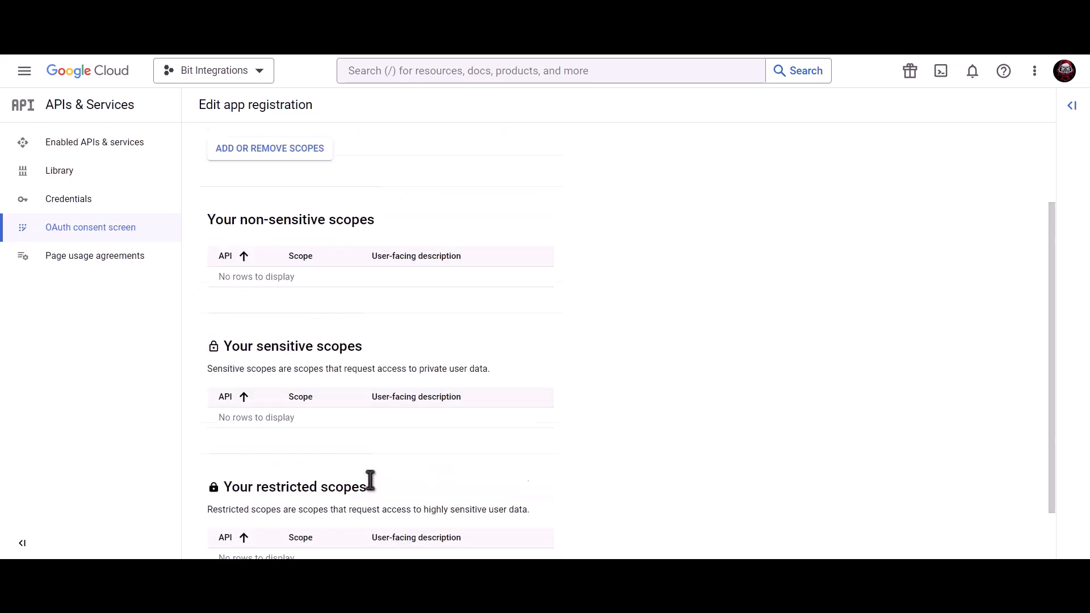
pyautogui.click(252, 532)
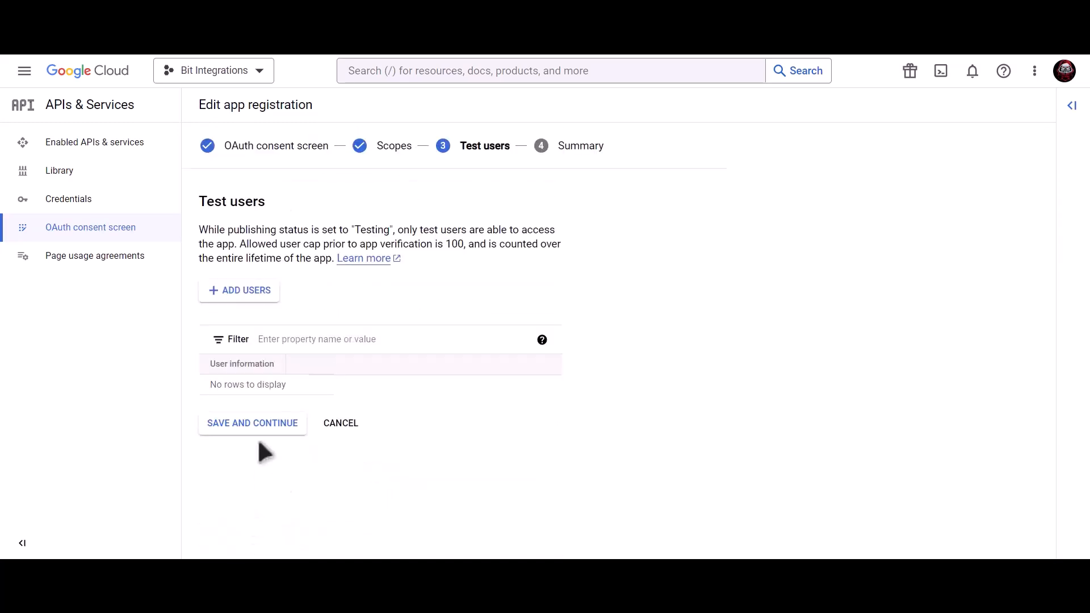
pyautogui.click(280, 432)
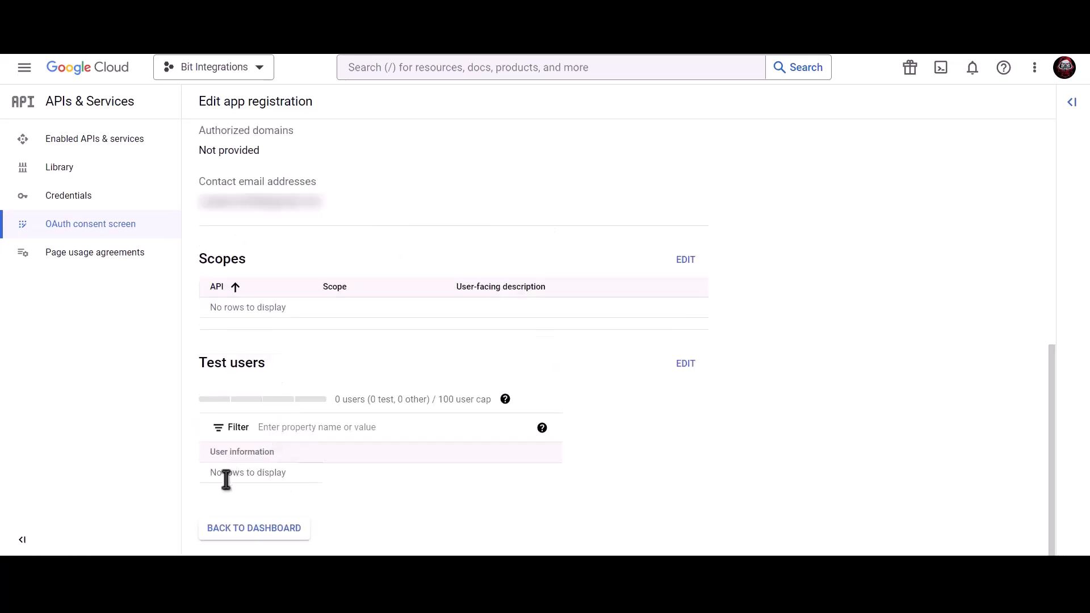
pyautogui.click(267, 527)
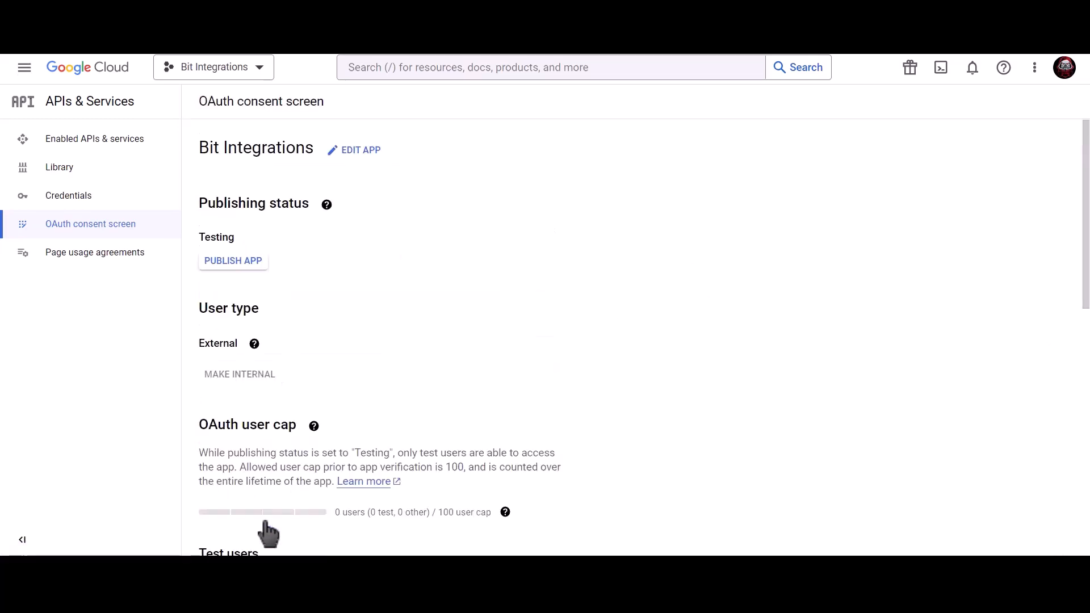
pyautogui.click(143, 205)
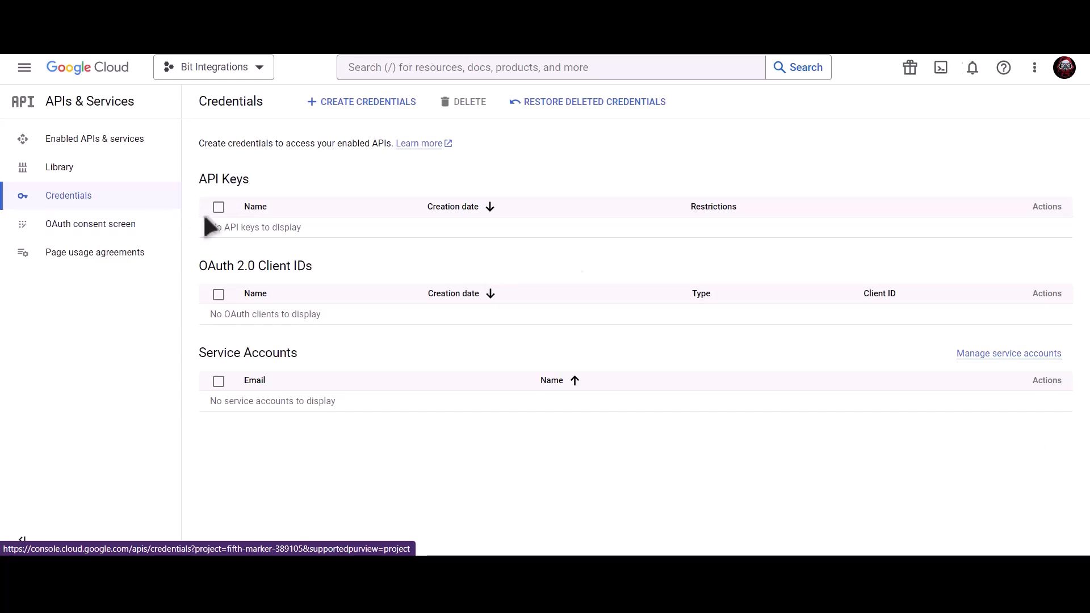
# Start a Web application OAuth client ID named 'Bit Integrations'.
pyautogui.click(366, 106)
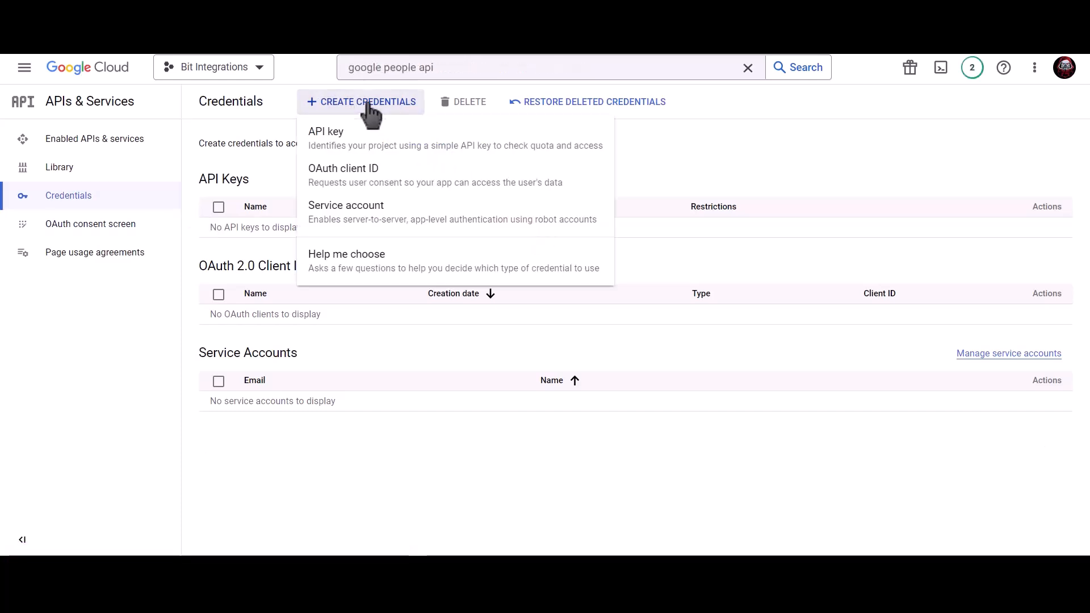
pyautogui.click(455, 197)
pyautogui.click(338, 215)
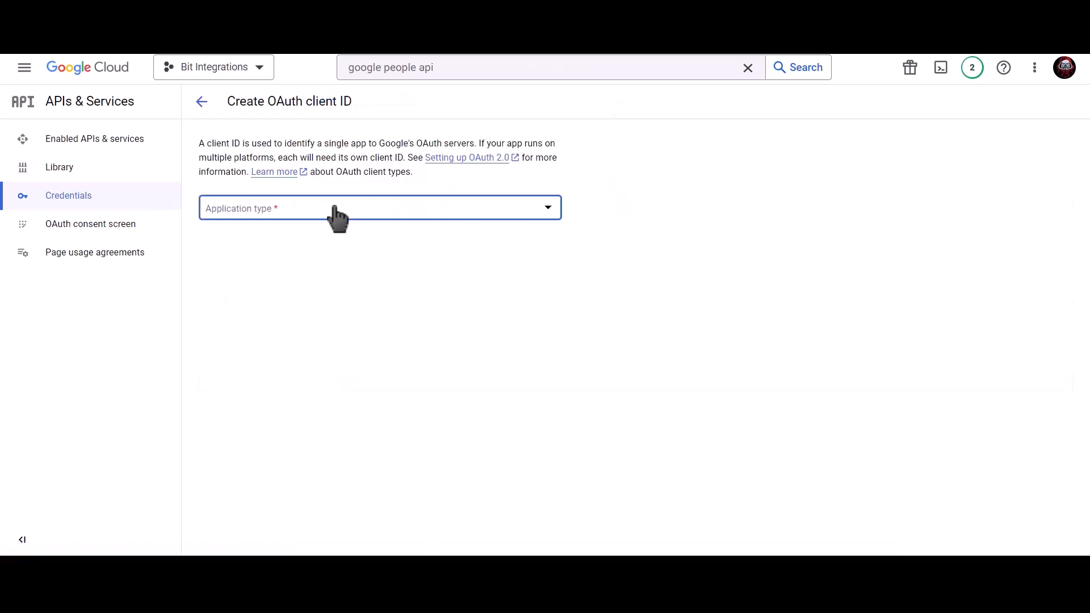
pyautogui.click(287, 223)
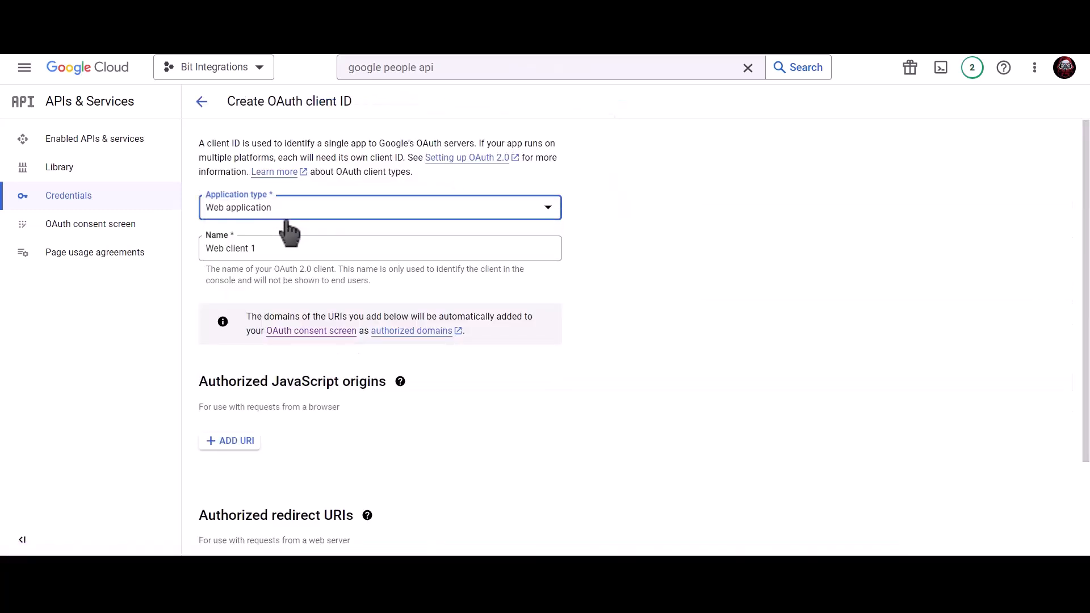
pyautogui.click(281, 245)
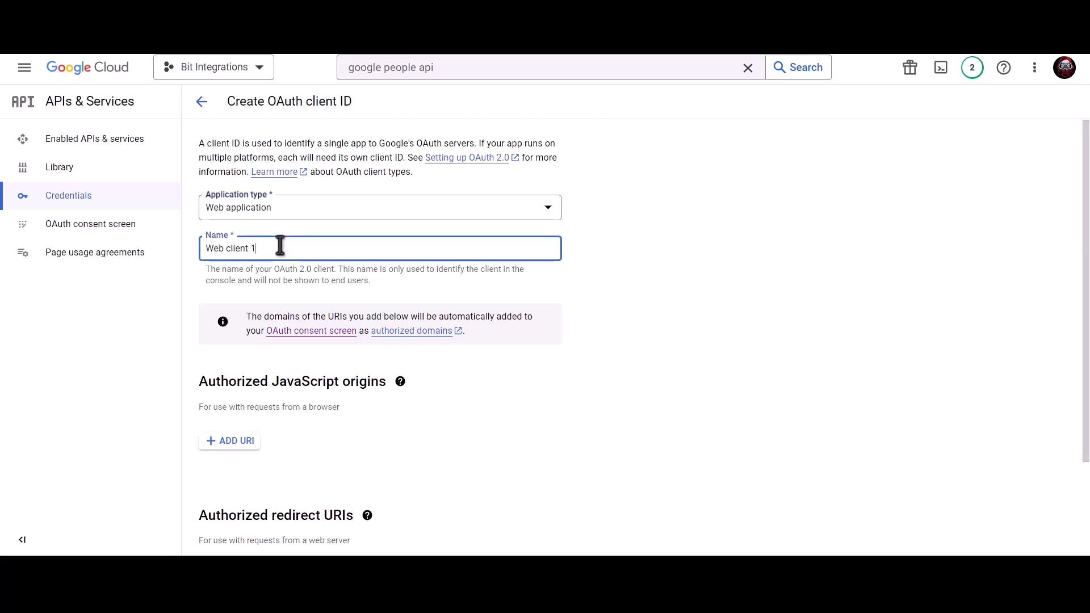
pyautogui.hotkey('ctrl', 'a')
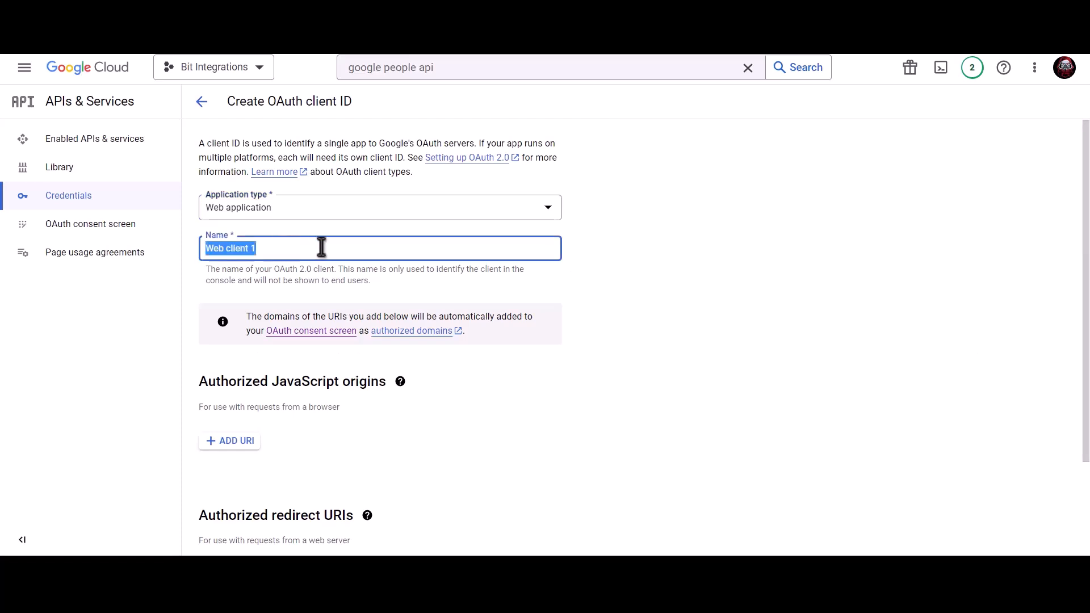
pyautogui.write('Bit Integrations')
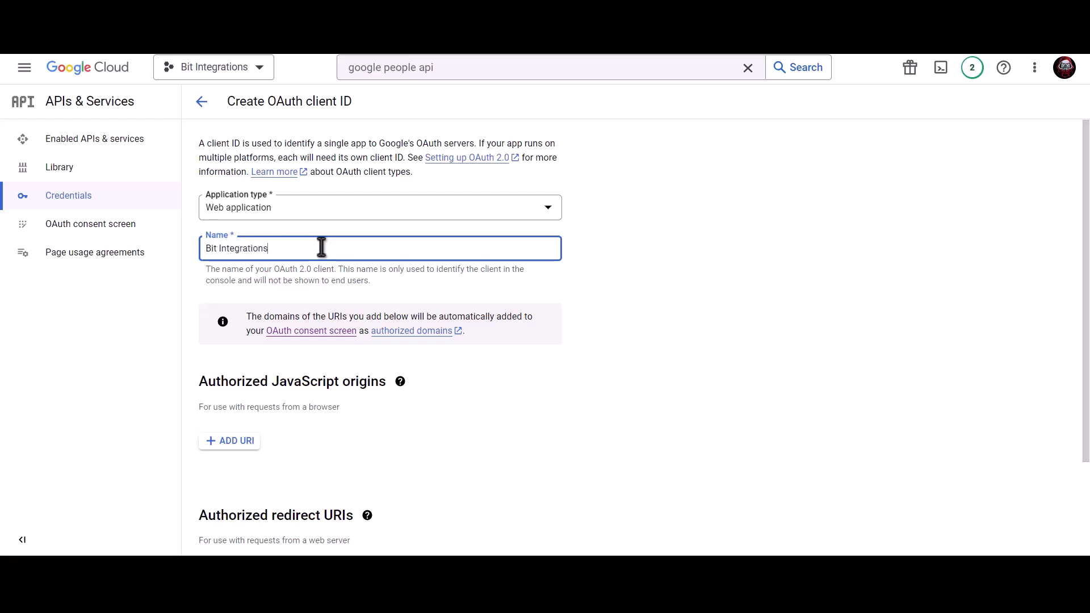
# Add the site's homepage URL as an authorized JavaScript origin.
pyautogui.scroll(-2, 321, 248)
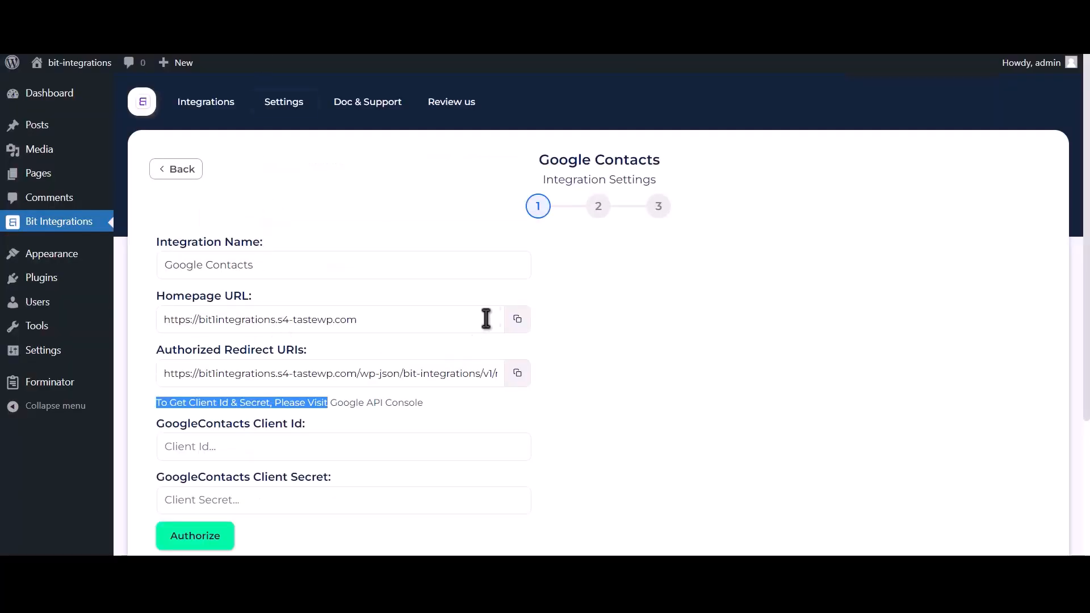
pyautogui.click(518, 320)
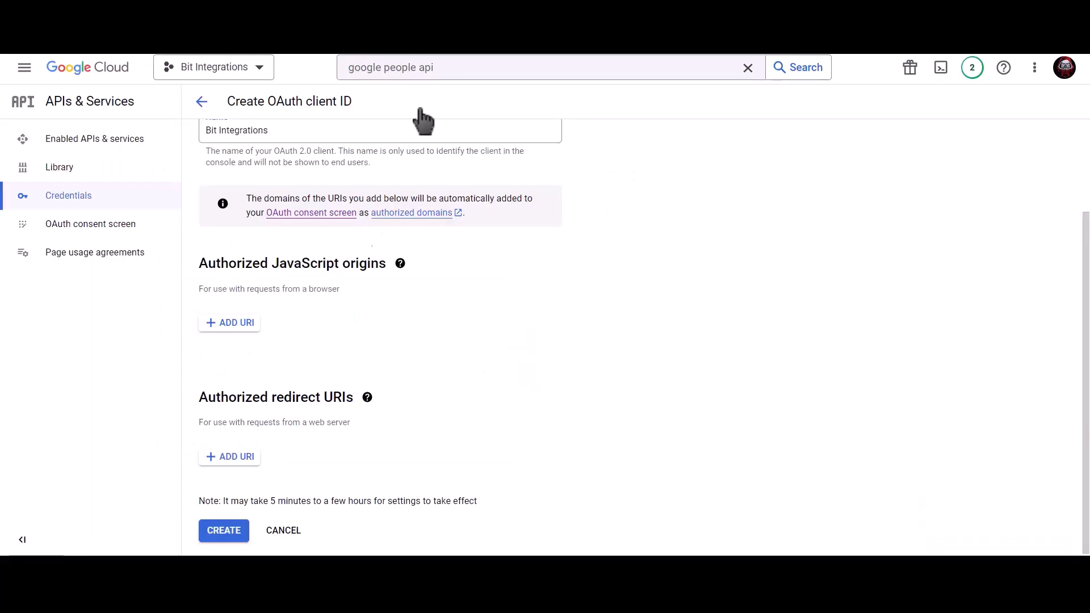
pyautogui.click(228, 324)
pyautogui.click(265, 334)
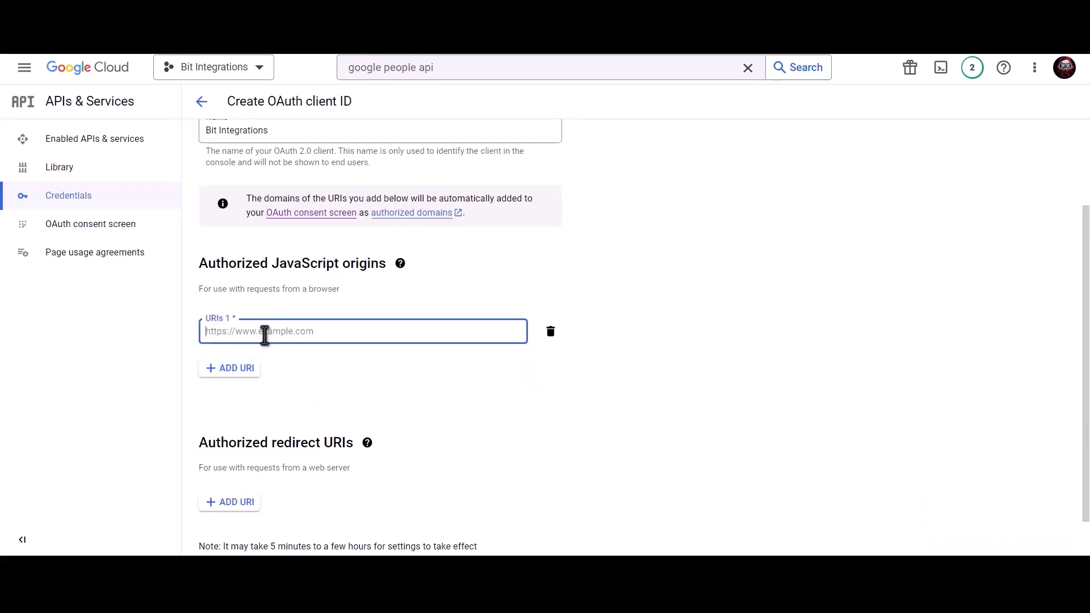
pyautogui.hotkey('ctrl', 'v')
pyautogui.click(322, 349)
# Add the plugin's redirect URI as an authorized redirect URI and create the client.
pyautogui.scroll(-1, 329, 363)
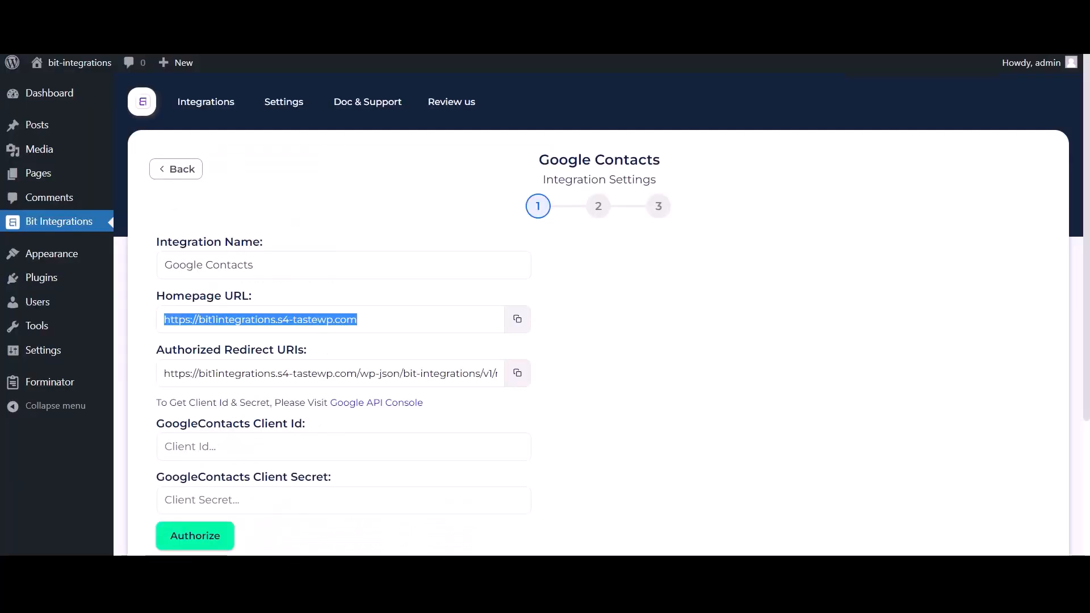
pyautogui.click(518, 373)
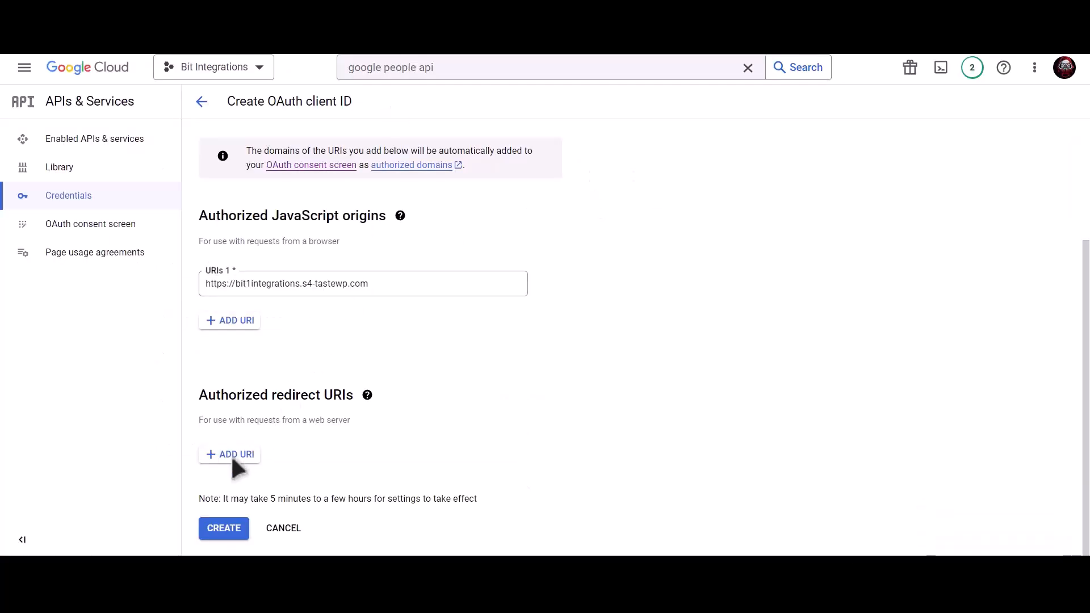
pyautogui.click(232, 455)
pyautogui.click(262, 461)
pyautogui.hotkey('ctrl', 'v')
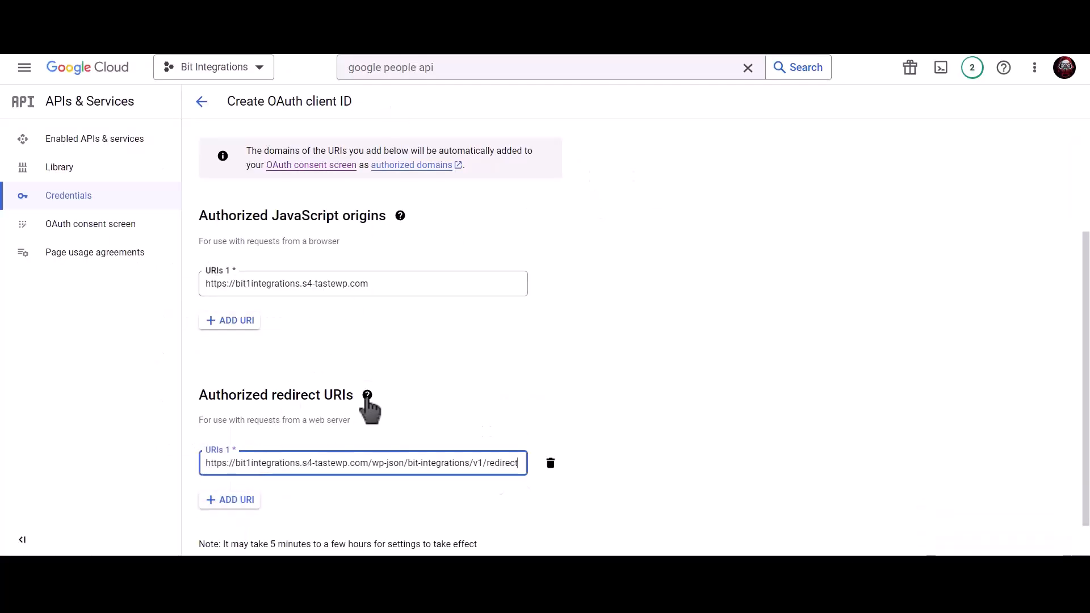
pyautogui.scroll(-1, 511, 394)
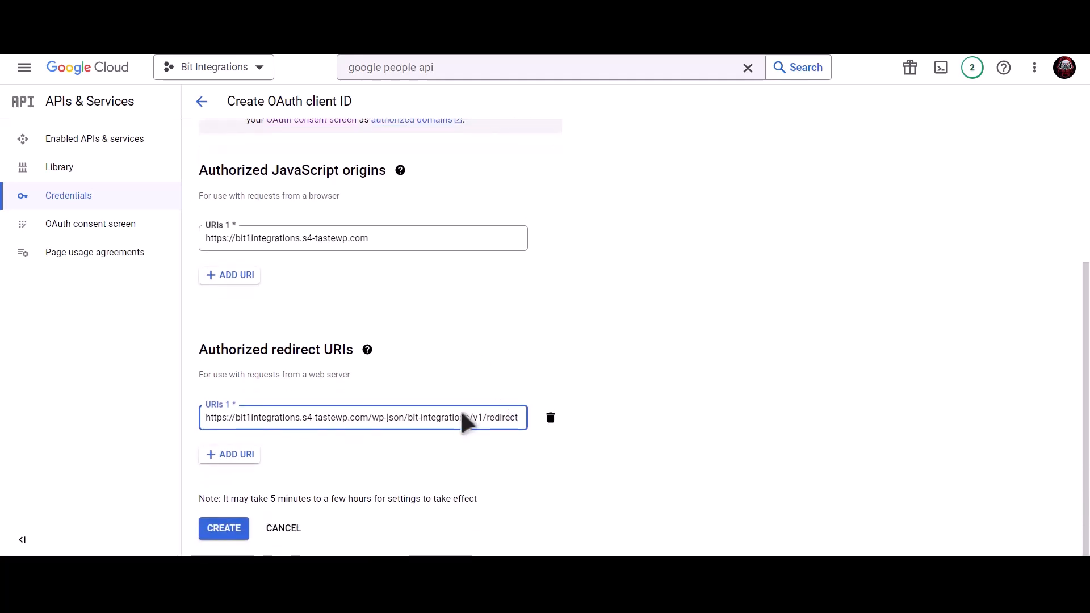
pyautogui.click(238, 531)
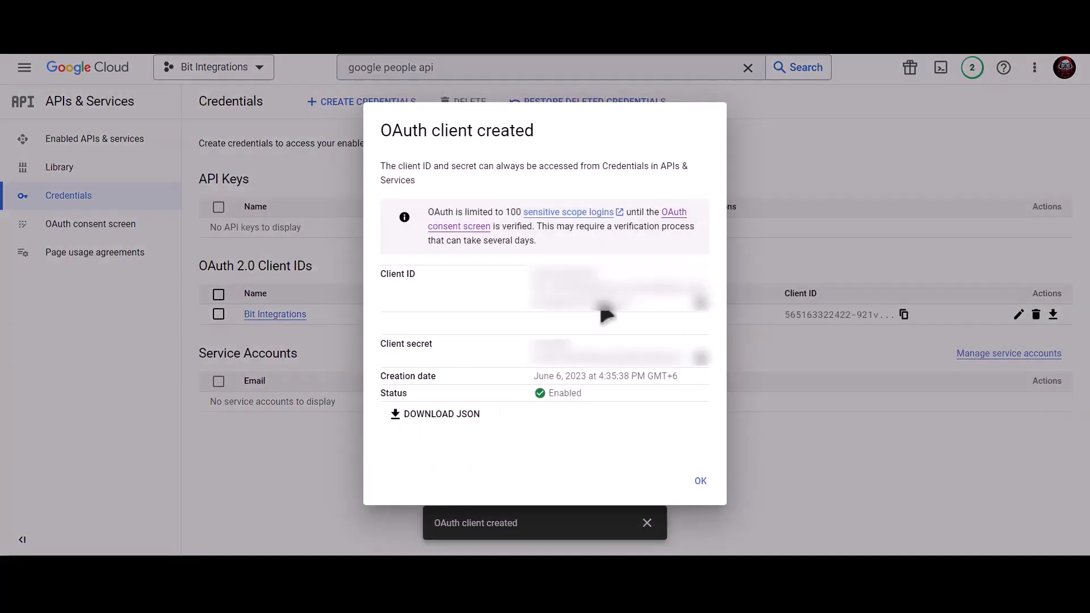
# Paste the new client ID into the plugin's Client Id field and copy the client secret.
pyautogui.click(701, 302)
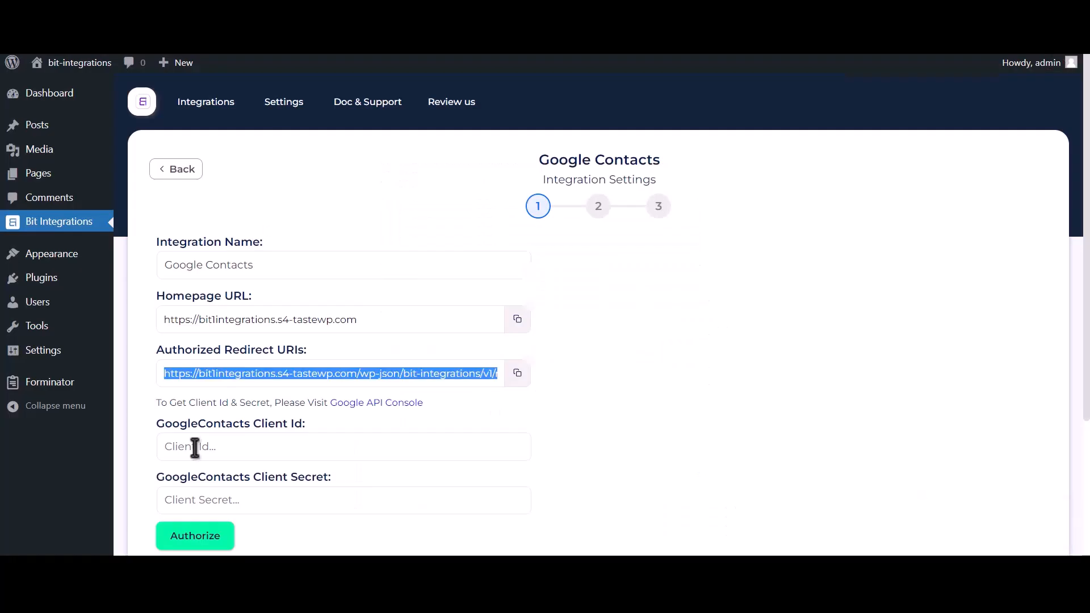
pyautogui.click(256, 448)
pyautogui.hotkey('ctrl', 'v')
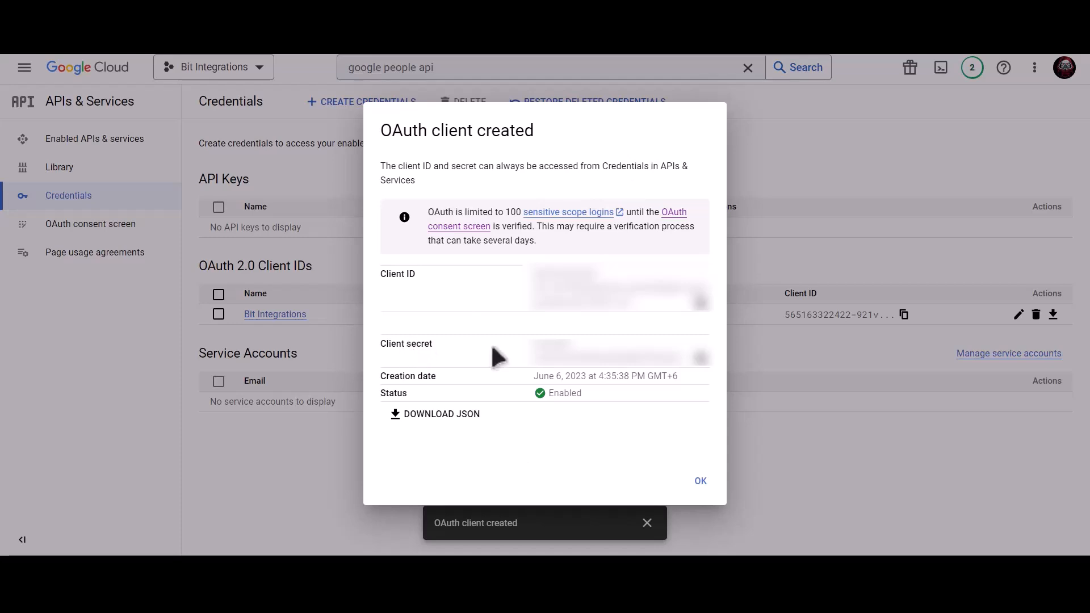
pyautogui.click(702, 358)
pyautogui.click(703, 364)
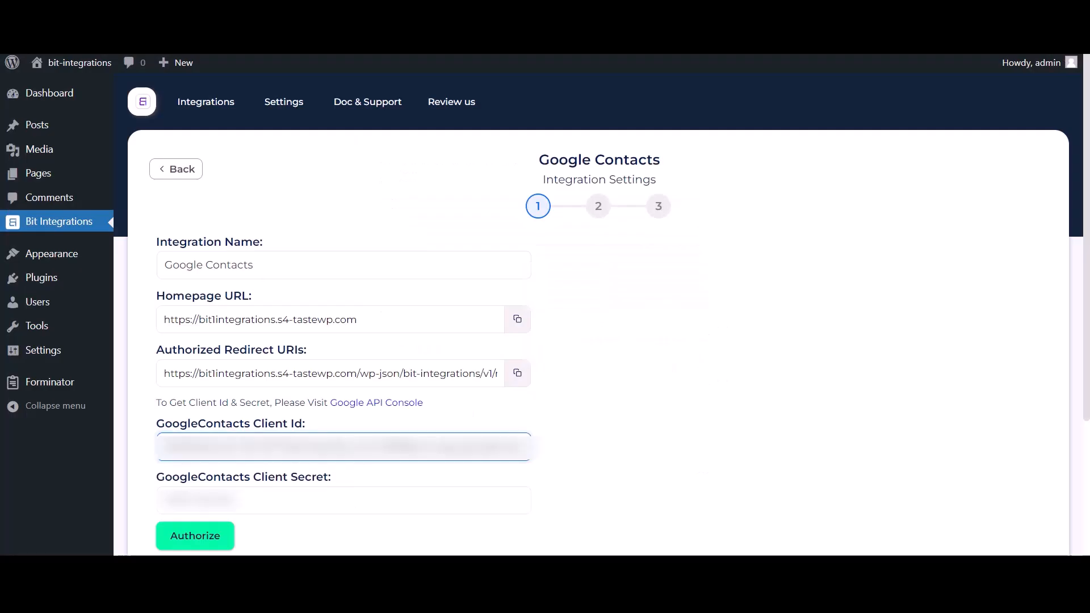
# Paste the client secret into the Client Secret field and start Google authorization.
pyautogui.click(236, 499)
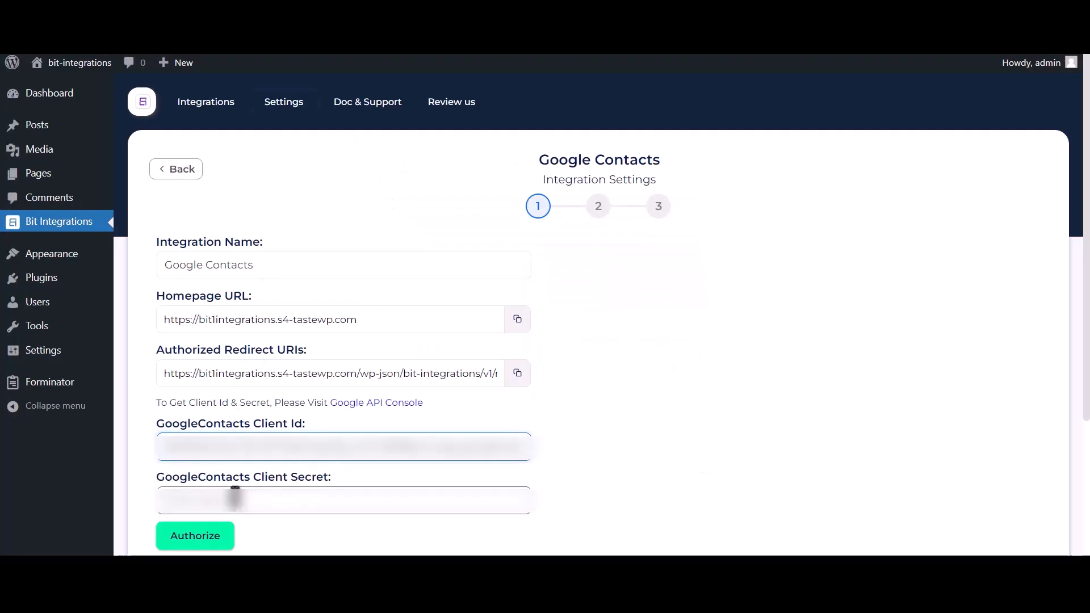
pyautogui.hotkey('ctrl', 'v')
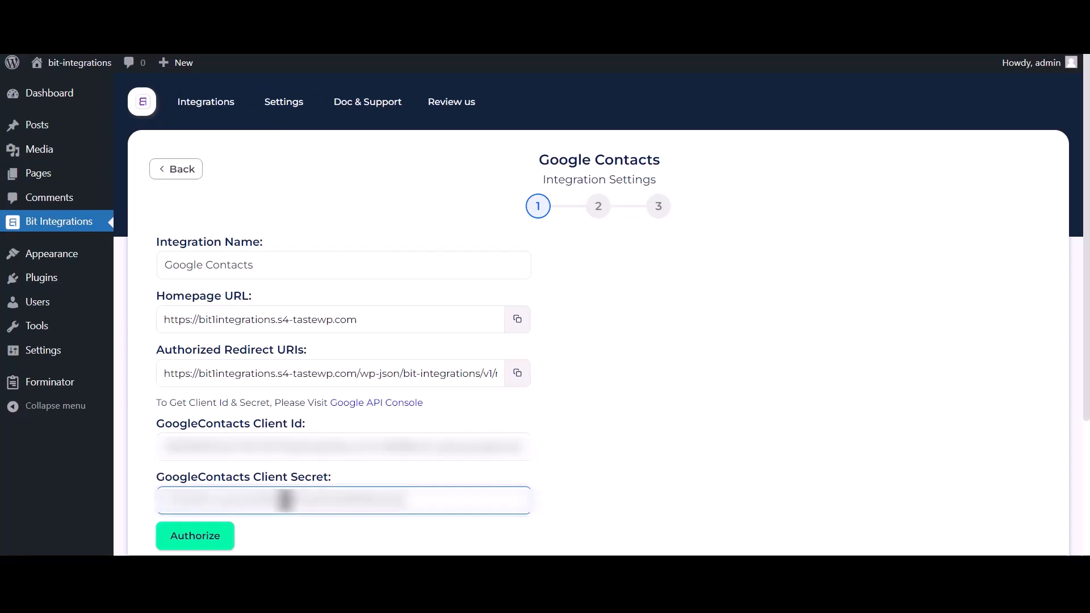
pyautogui.click(212, 538)
# Choose the Google account, bypass the unverified-app warning, and grant contacts access.
pyautogui.click(163, 169)
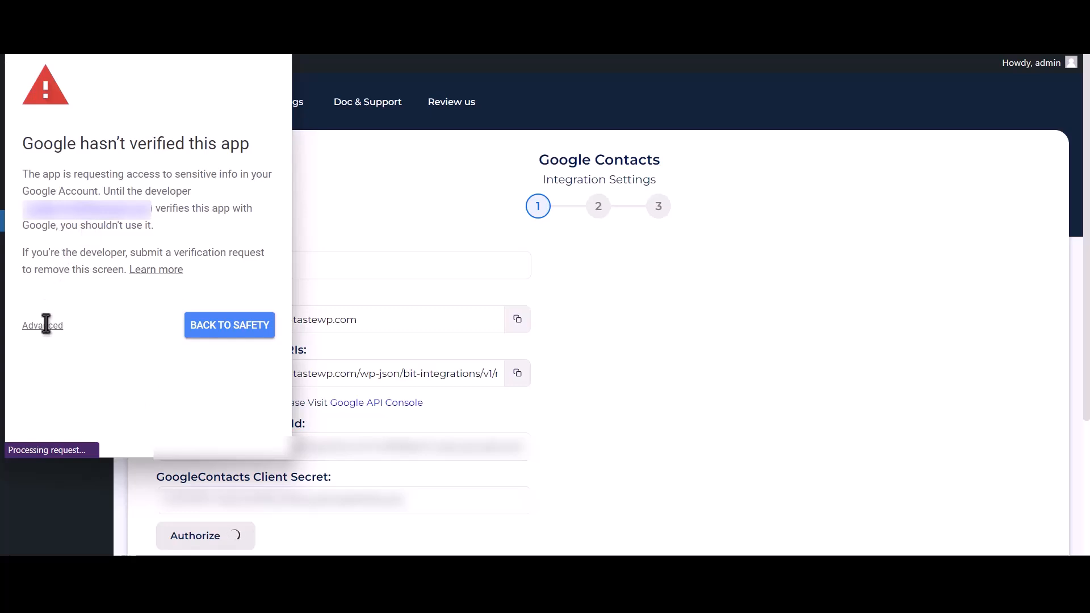
pyautogui.click(46, 326)
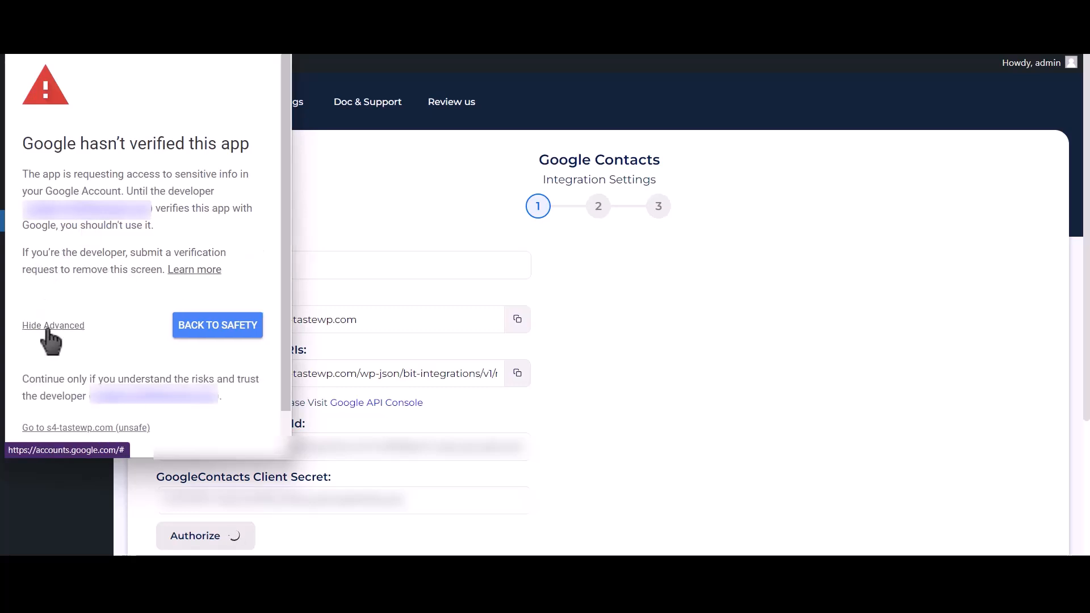
pyautogui.click(115, 430)
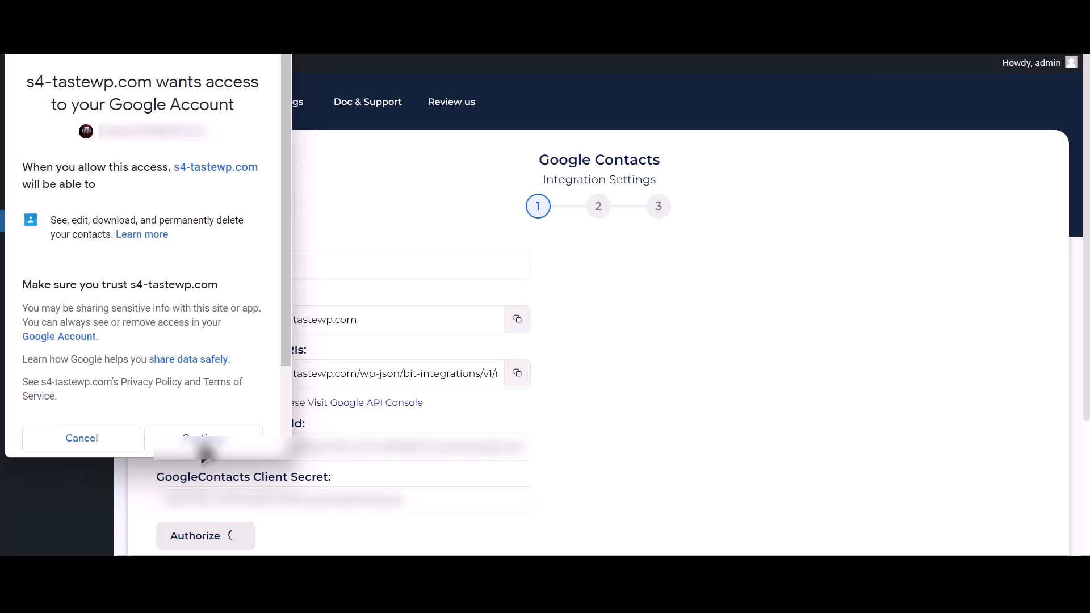
pyautogui.click(203, 448)
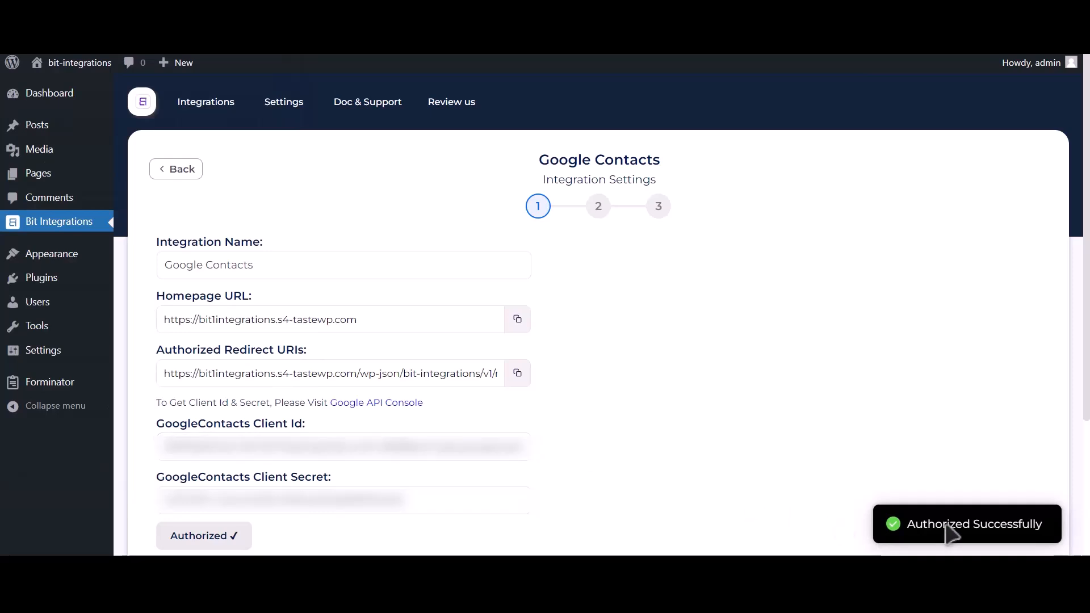
pyautogui.moveTo(909, 525); pyautogui.dragTo(1041, 524)
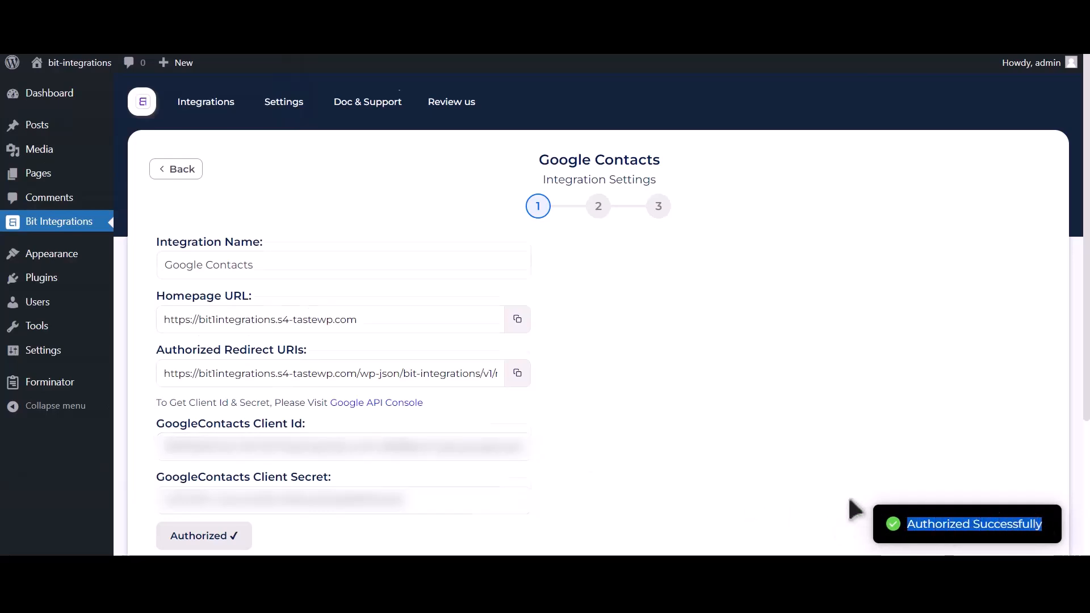
# Continue to field mapping and choose the Create a contact action.
pyautogui.scroll(-3, 849, 494)
pyautogui.click(734, 414)
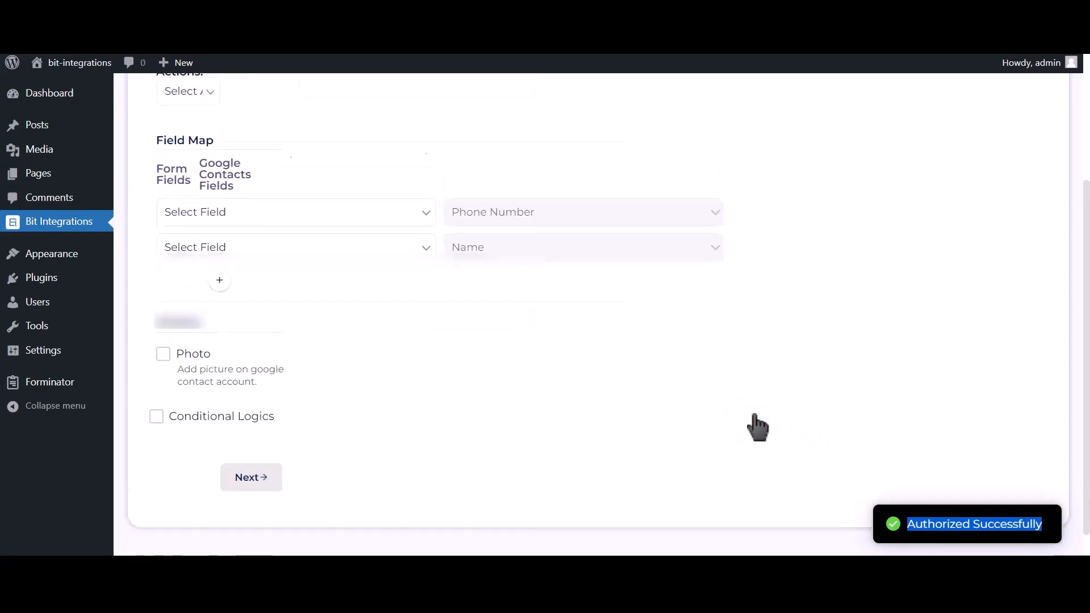
pyautogui.scroll(2, 463, 307)
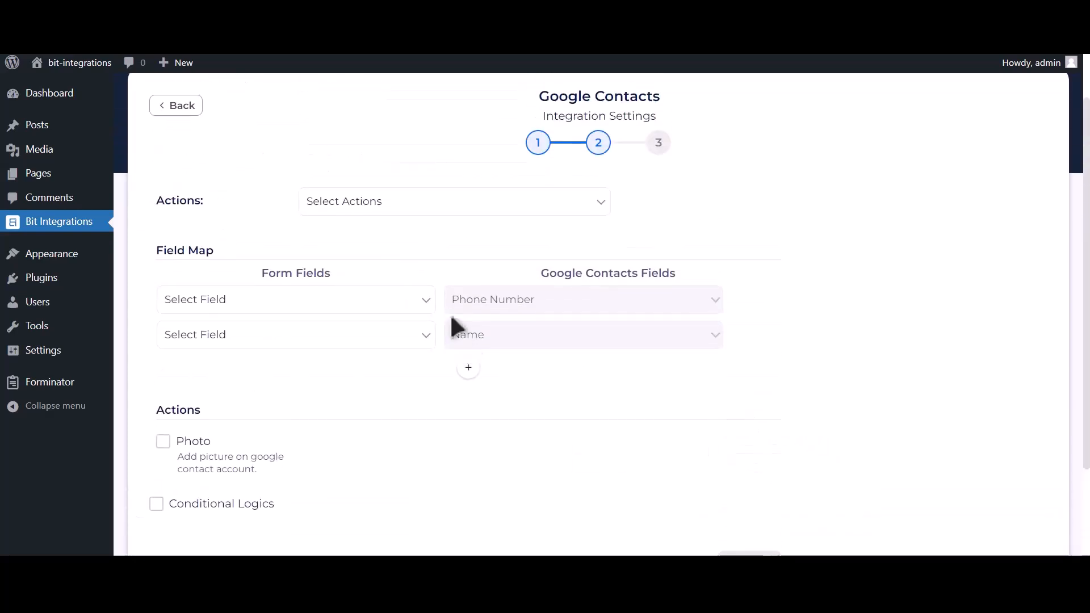
pyautogui.click(430, 203)
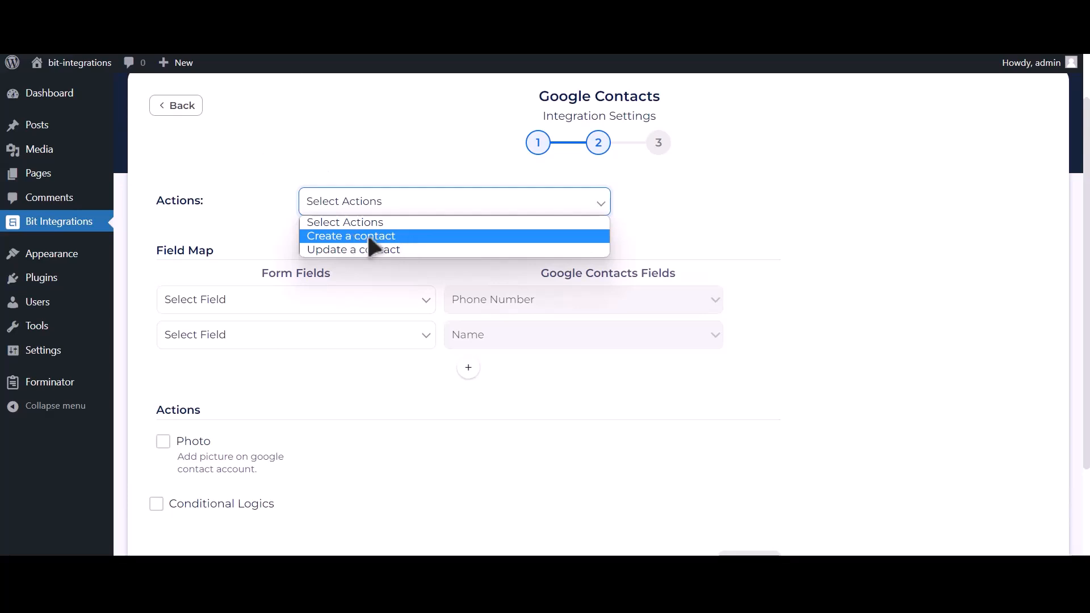
pyautogui.click(413, 234)
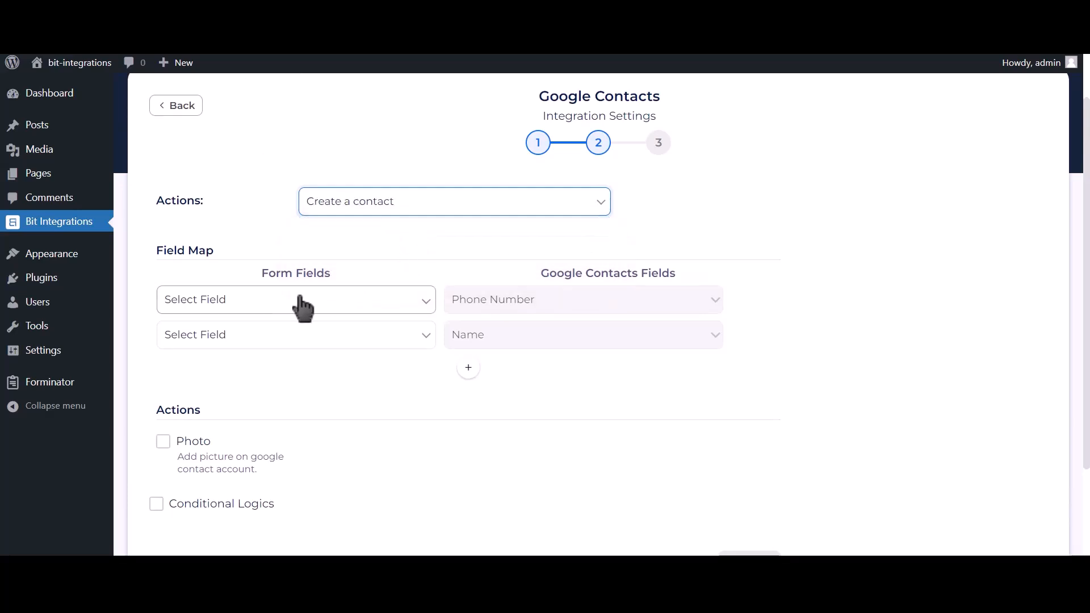
# Map Phone Number-1 to phone, Name-1 to name, and Email Address-1 to the contact's email.
pyautogui.click(279, 304)
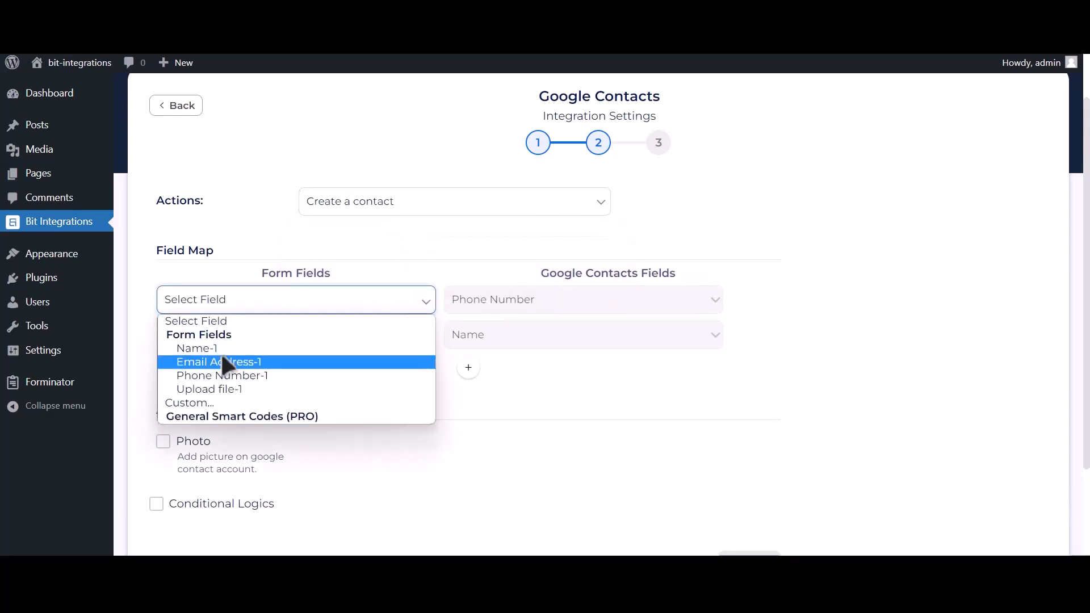
pyautogui.click(264, 379)
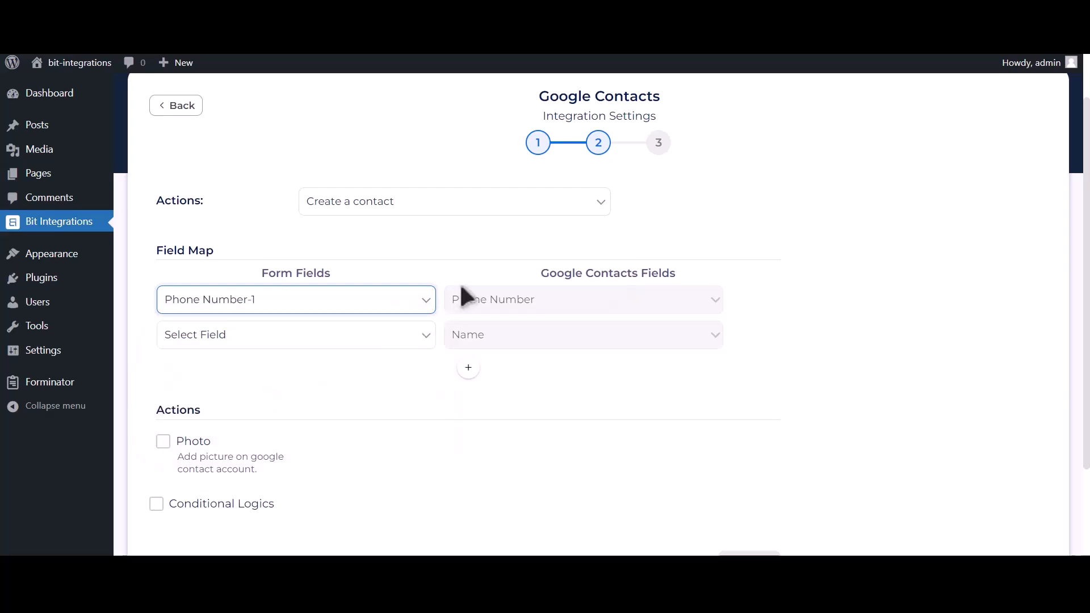
pyautogui.click(357, 335)
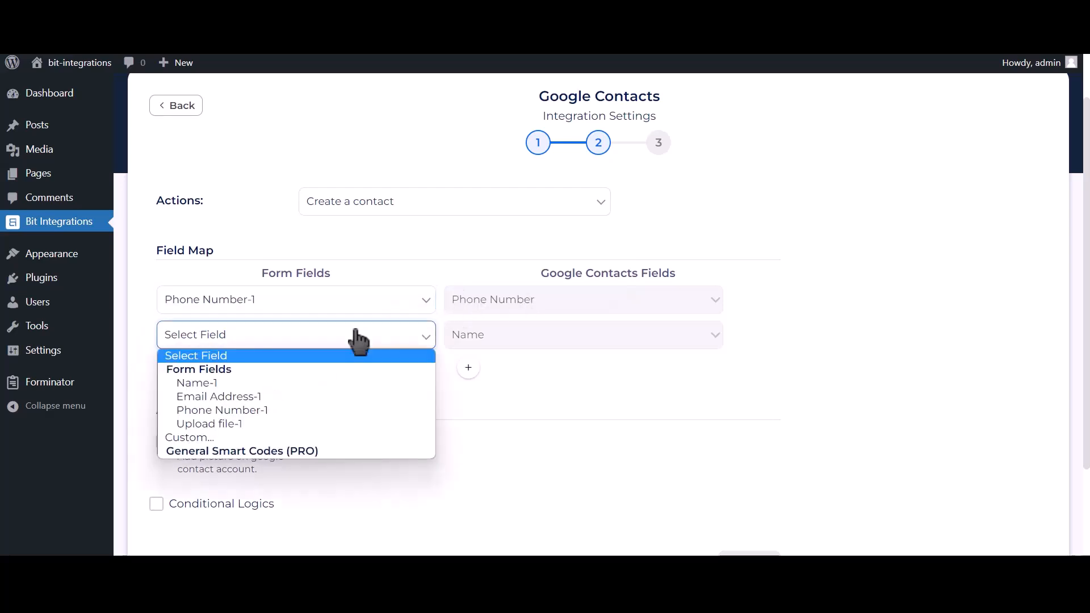
pyautogui.click(290, 383)
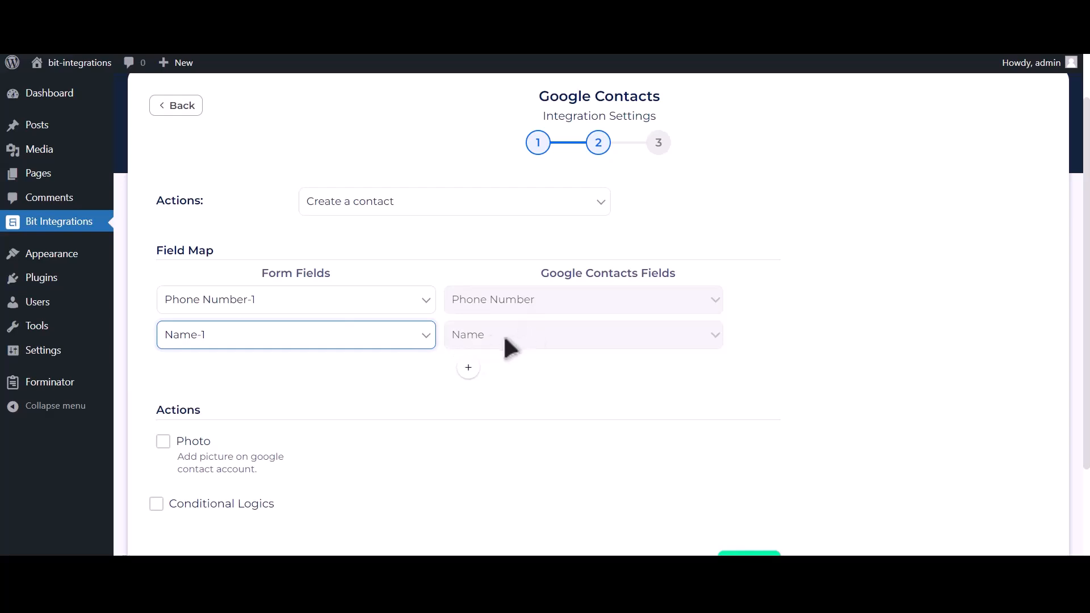
pyautogui.click(468, 371)
pyautogui.click(320, 375)
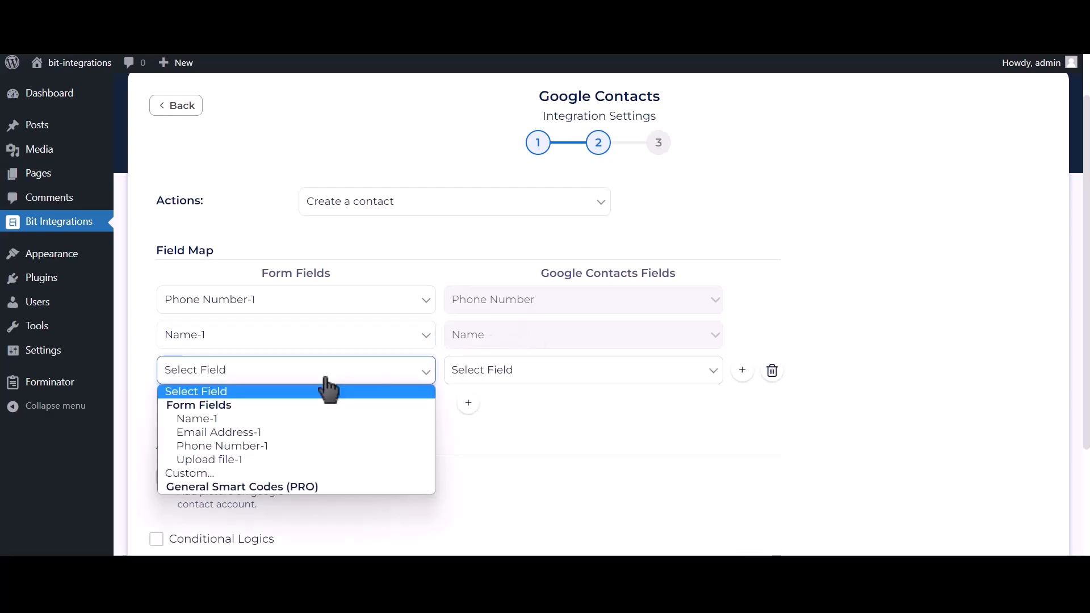
pyautogui.click(247, 434)
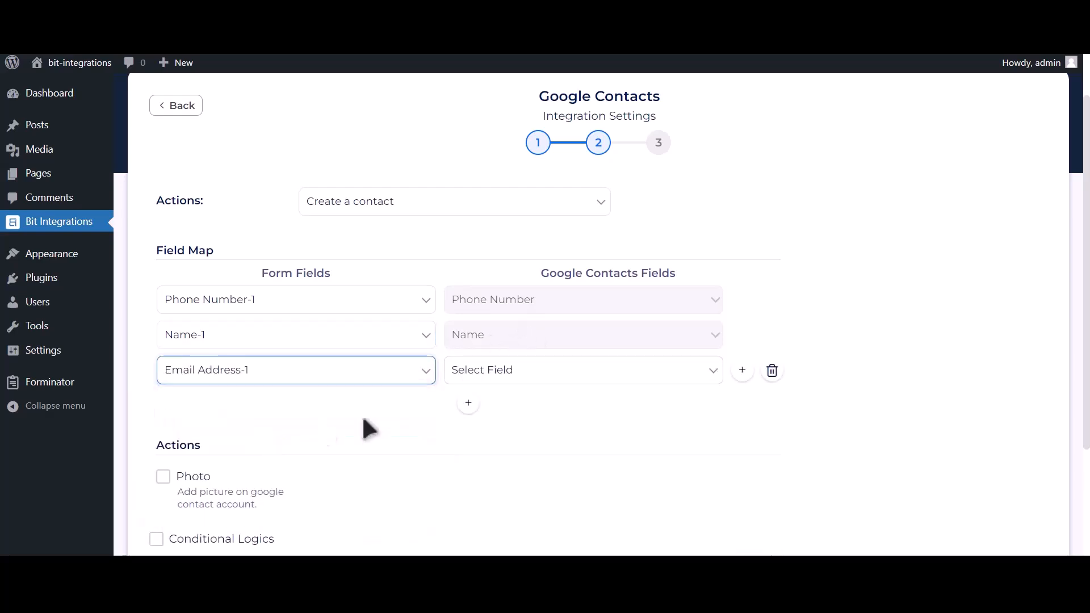
pyautogui.click(519, 375)
pyautogui.click(477, 473)
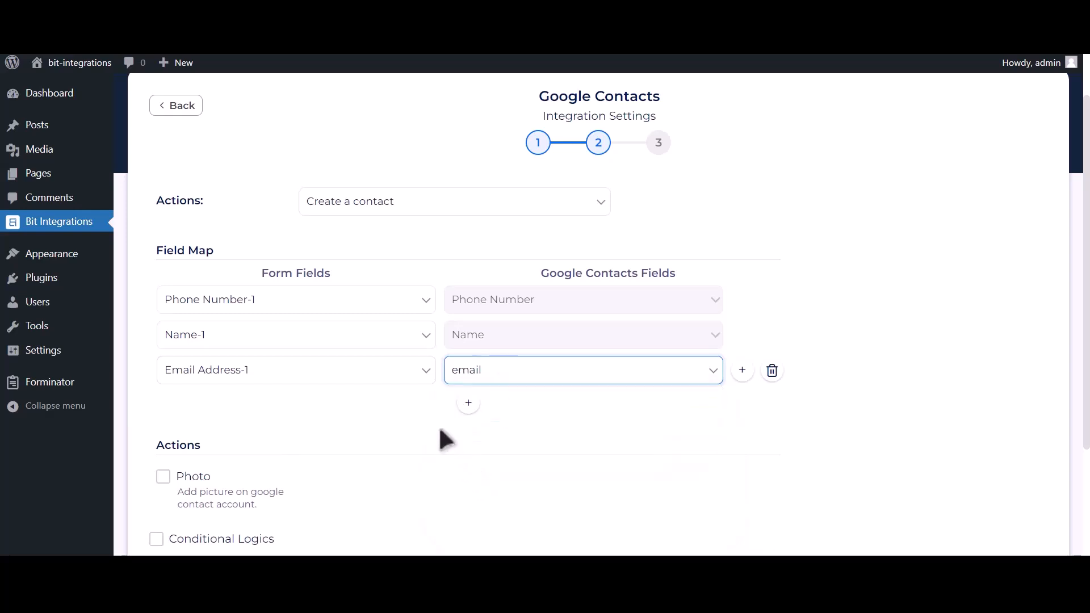
# Enable the contact photo and use Upload file-1 as its source.
pyautogui.scroll(-2, 446, 440)
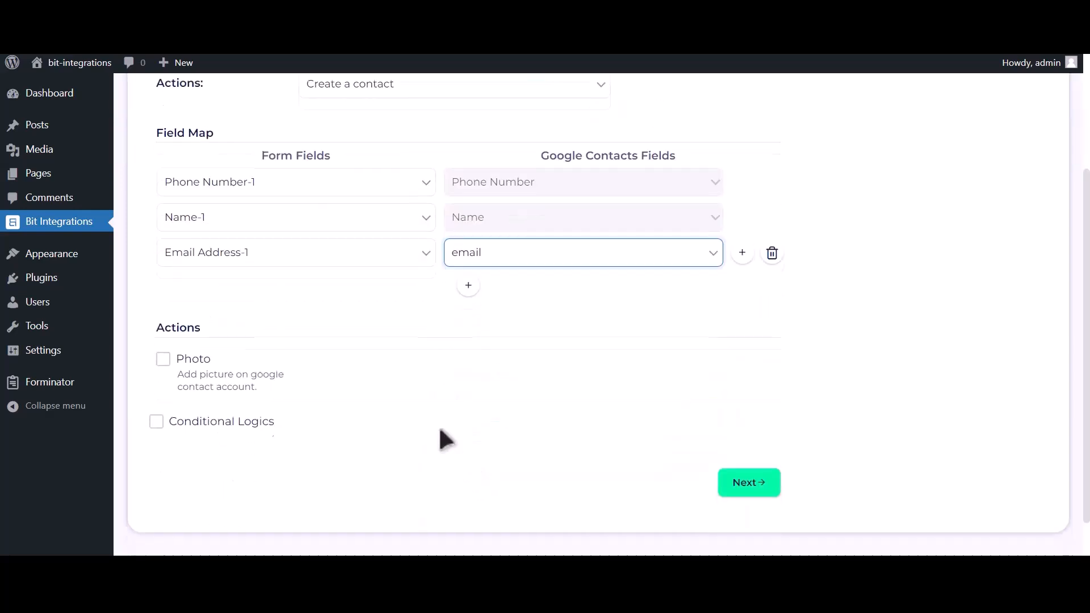
pyautogui.click(163, 359)
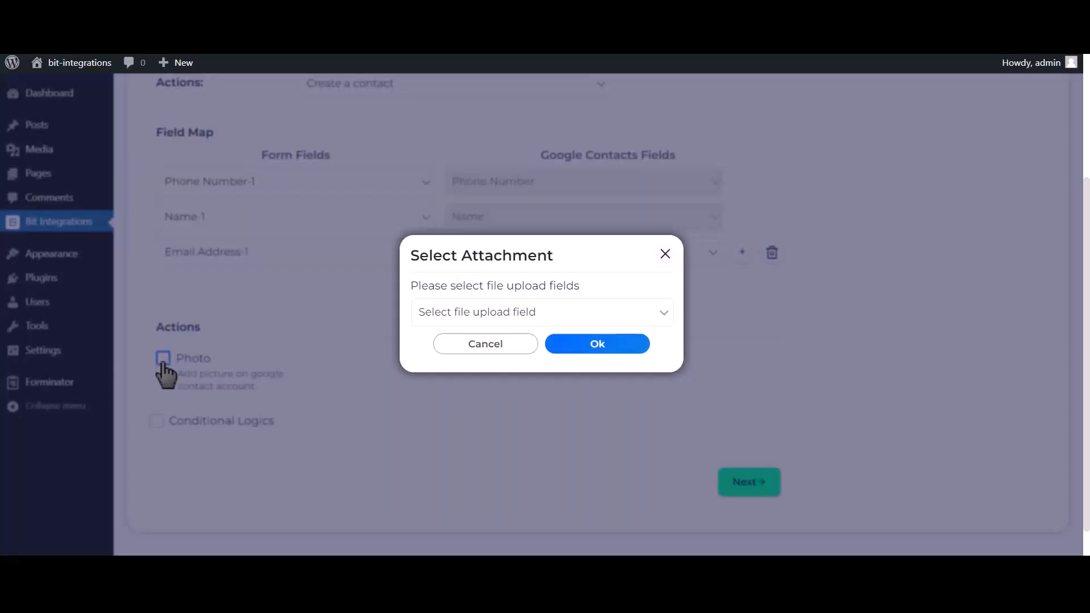
pyautogui.click(540, 318)
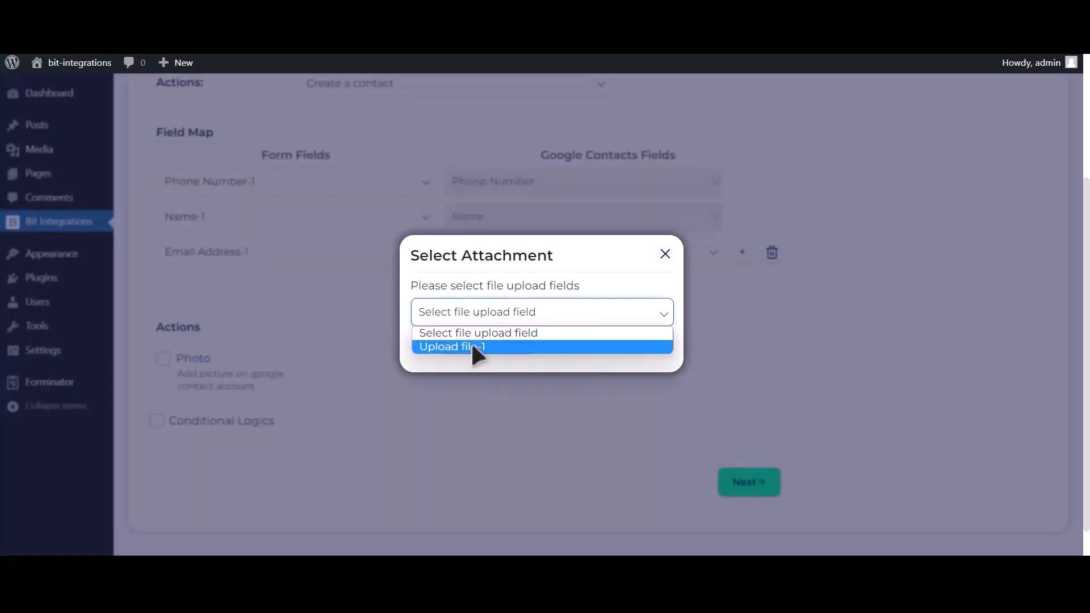
pyautogui.click(483, 347)
pyautogui.click(610, 344)
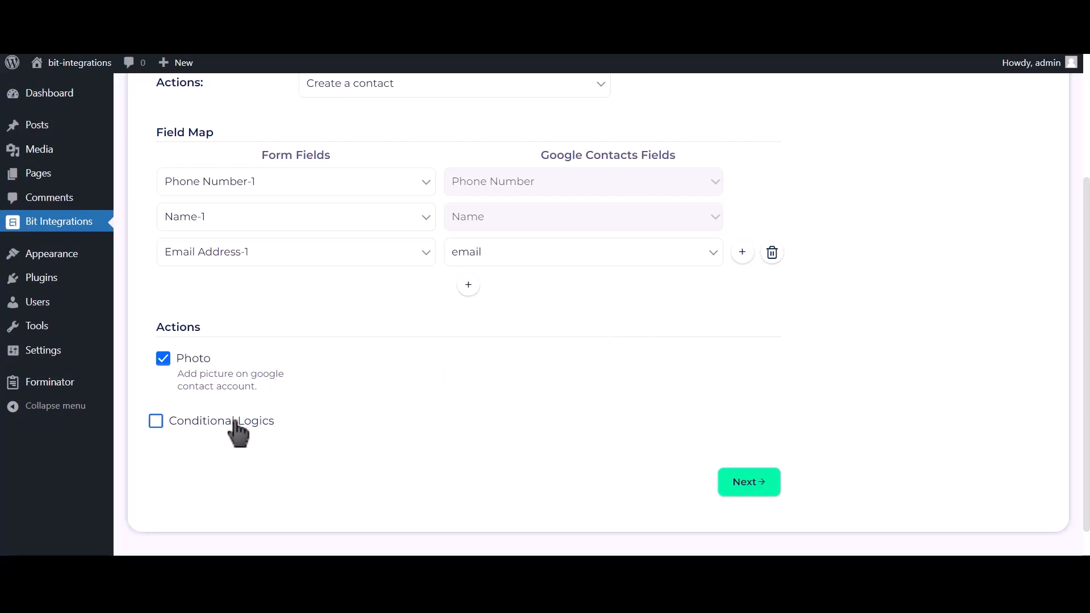
# Leave conditional logic off, then finish and save the integration.
pyautogui.click(237, 426)
pyautogui.scroll(-2, 237, 432)
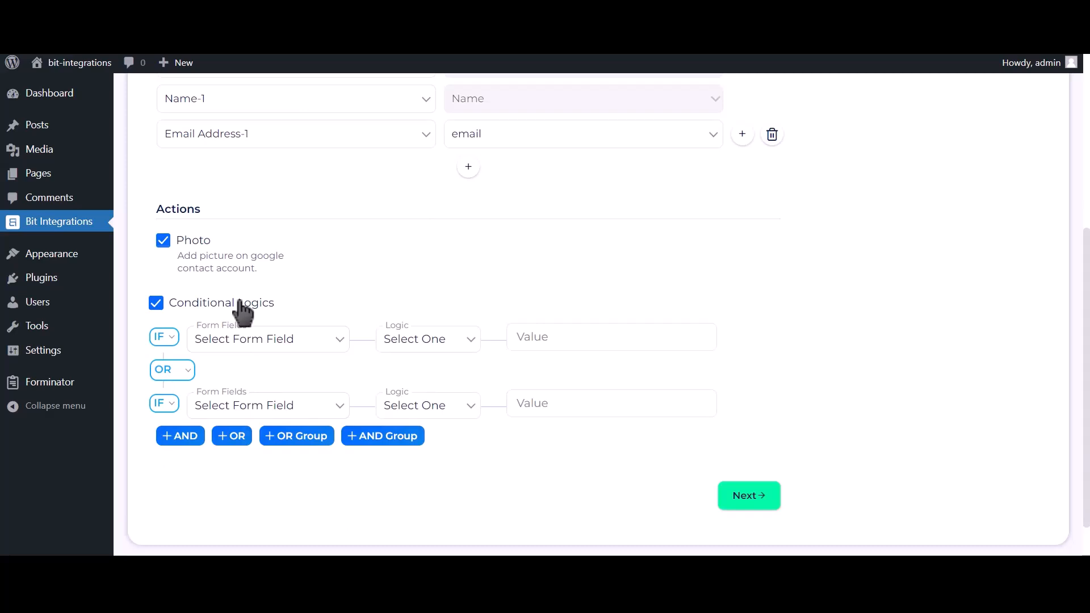
pyautogui.click(241, 307)
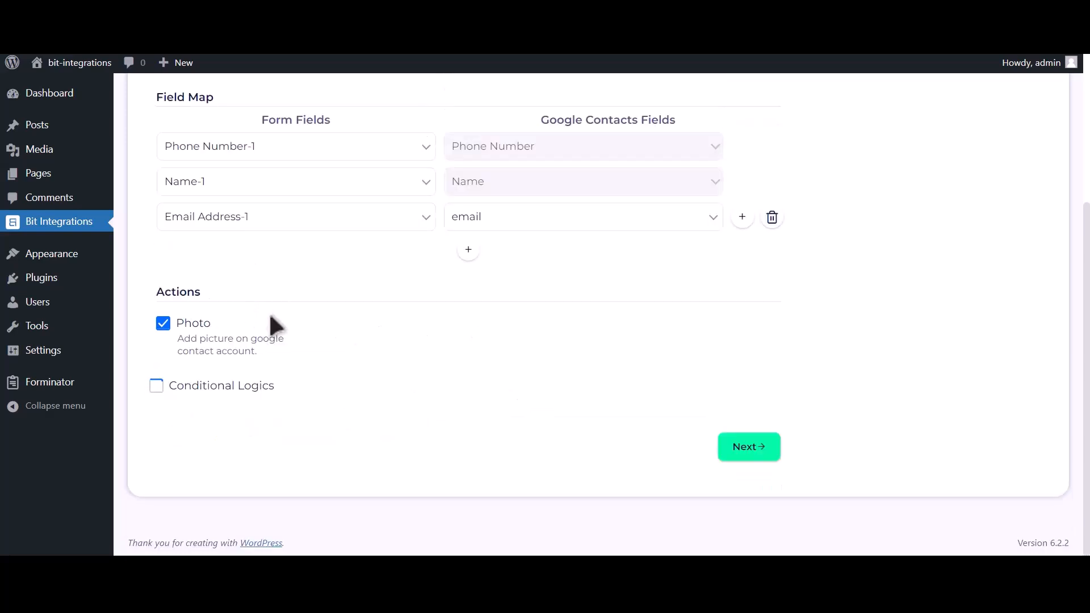
pyautogui.click(751, 448)
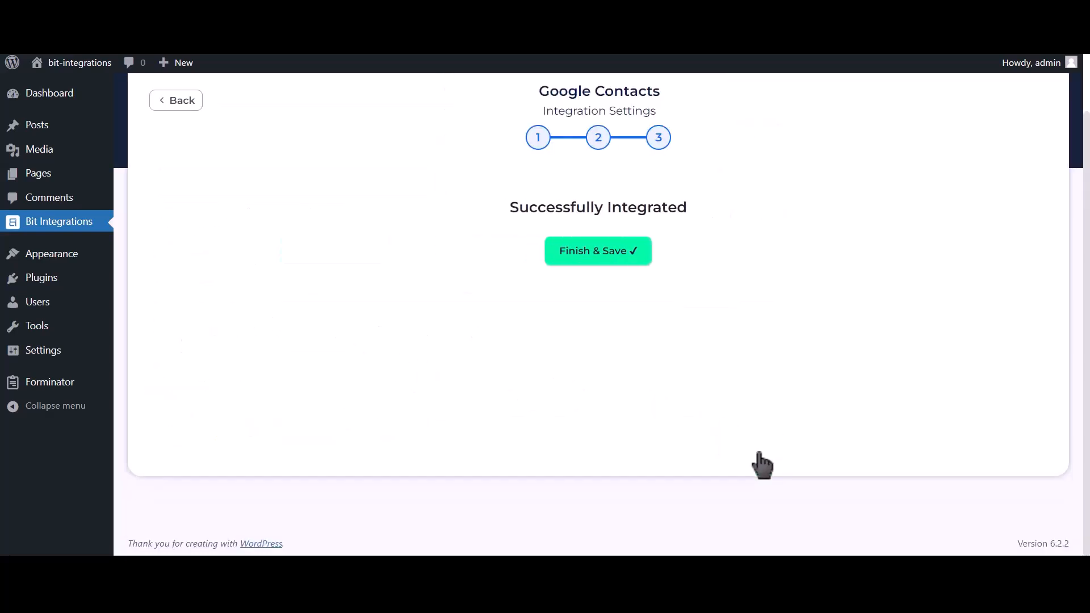
pyautogui.click(609, 271)
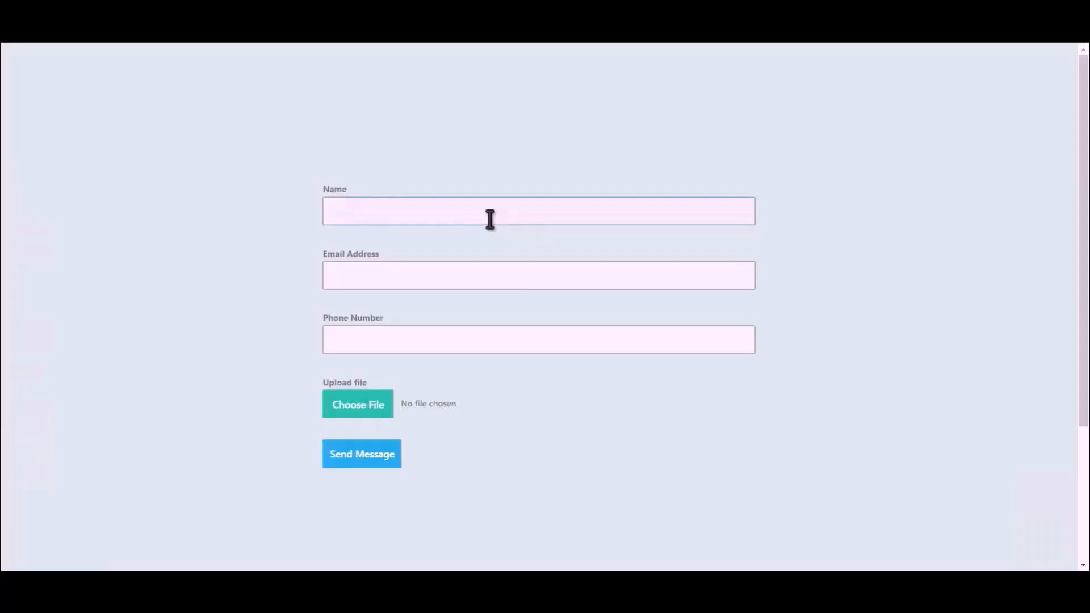
# Enter name 'Bit Integration', an email and phone number, attach Bit Integrations.png, and submit.
pyautogui.write('Bit Integrations')
pyautogui.click(527, 272)
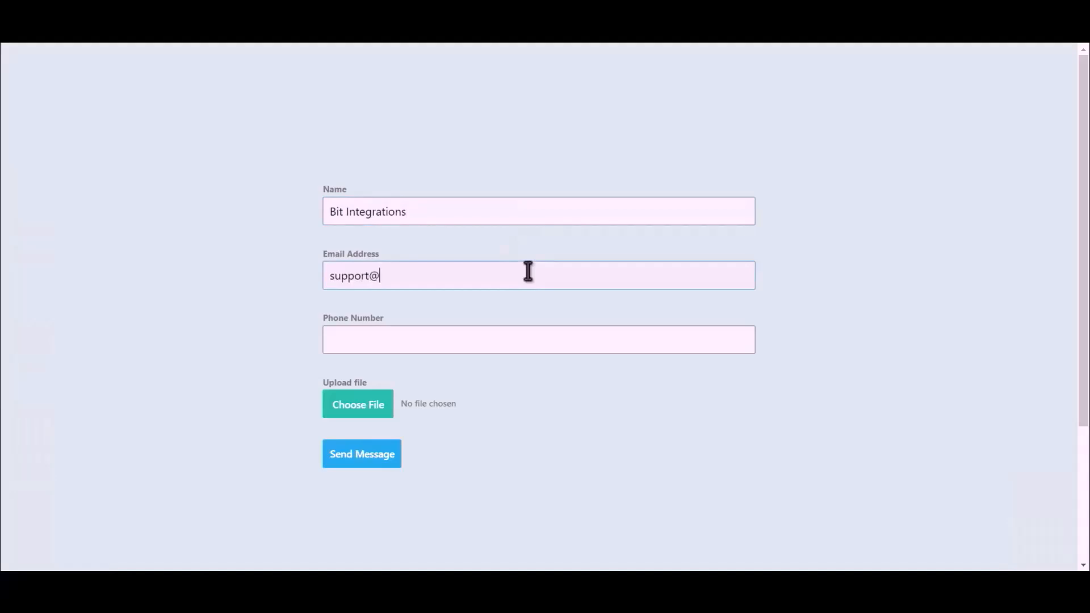
pyautogui.click(476, 344)
pyautogui.write('444555666')
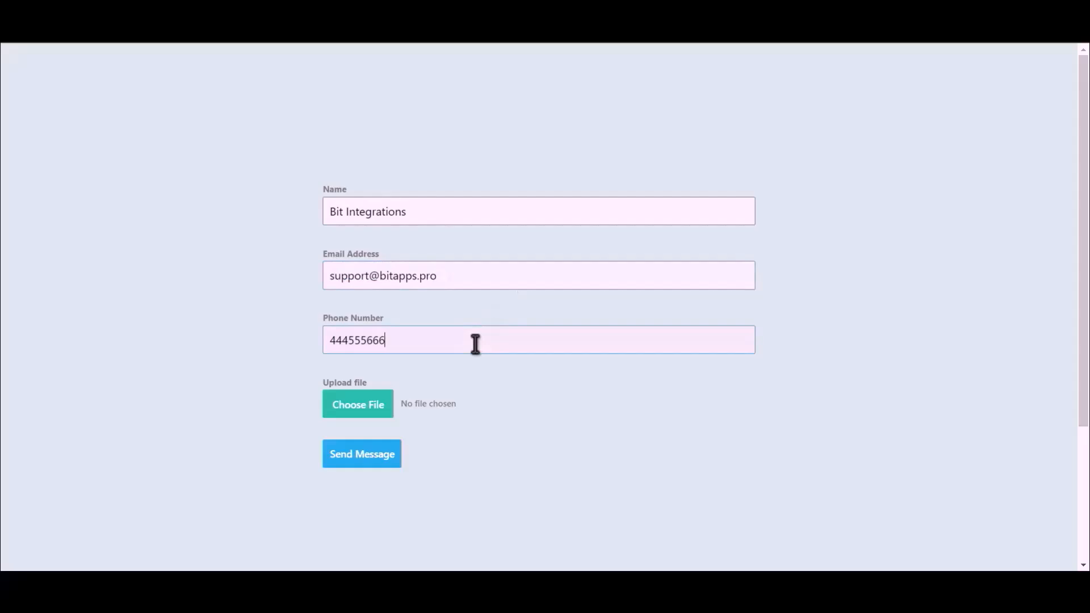
pyautogui.click(340, 414)
pyautogui.doubleClick(153, 123)
pyautogui.click(362, 461)
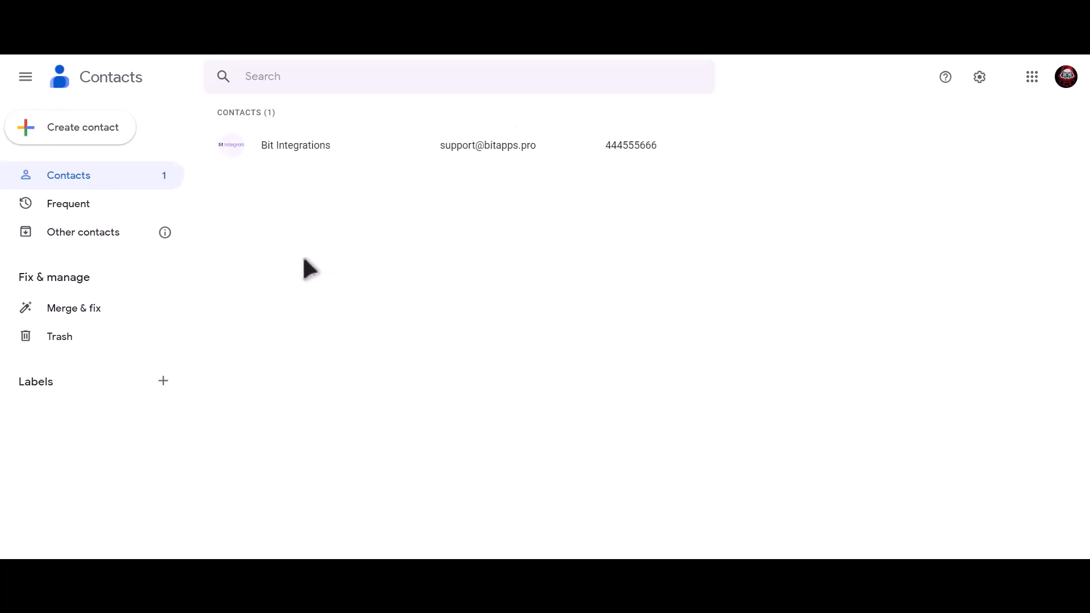
# Open the Bit Integrations contact to view its photo, email and phone number.
pyautogui.click(344, 147)
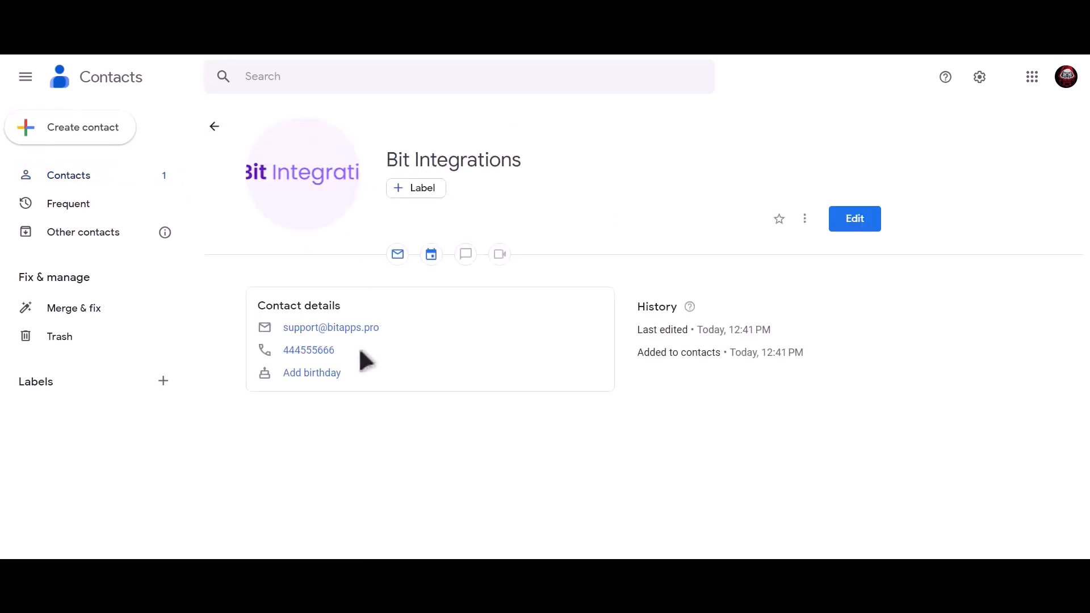